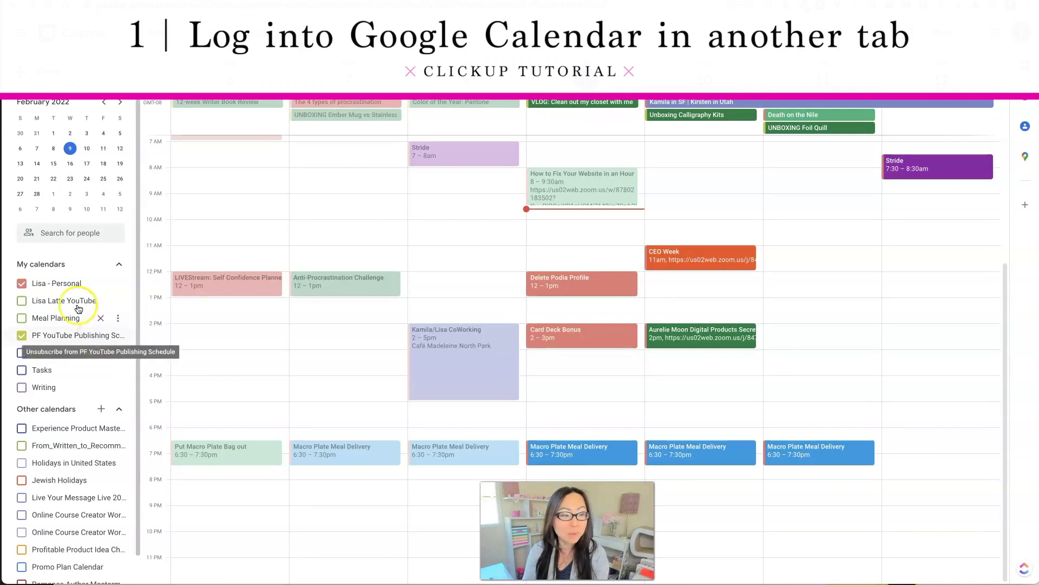
- Tick the YouTube channel and Meal Planning calendars under My calendars
{"action": "left_click", "coordinate": [39, 303]}
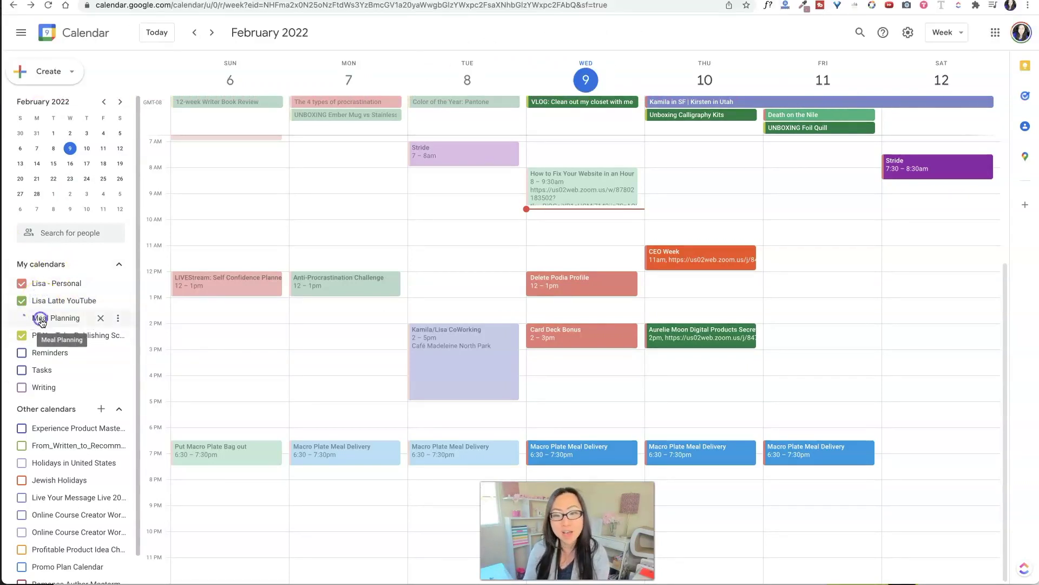
{"action": "left_click", "coordinate": [41, 319]}
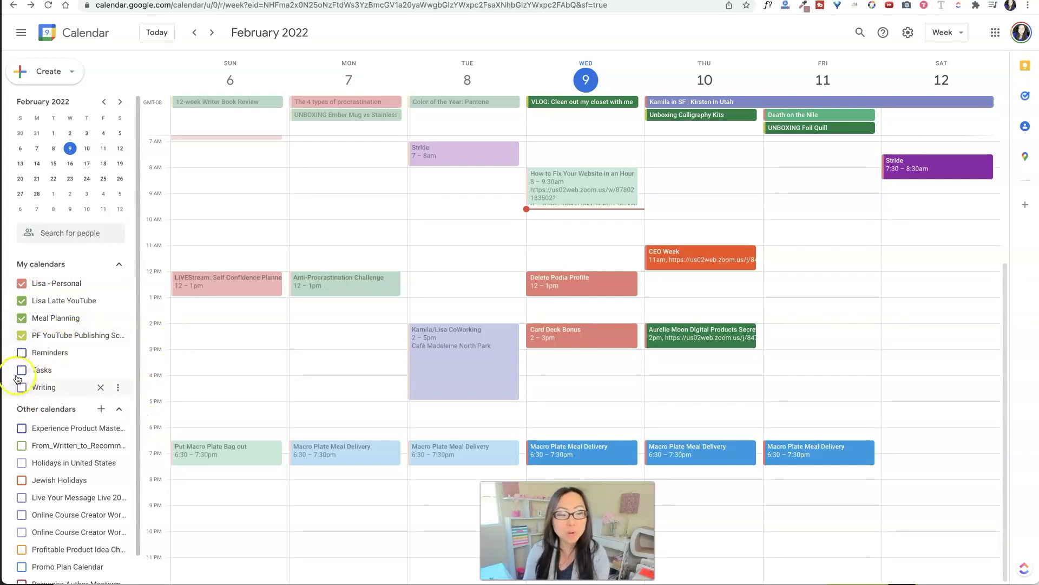
{"action": "mouse_move", "coordinate": [66, 353]}
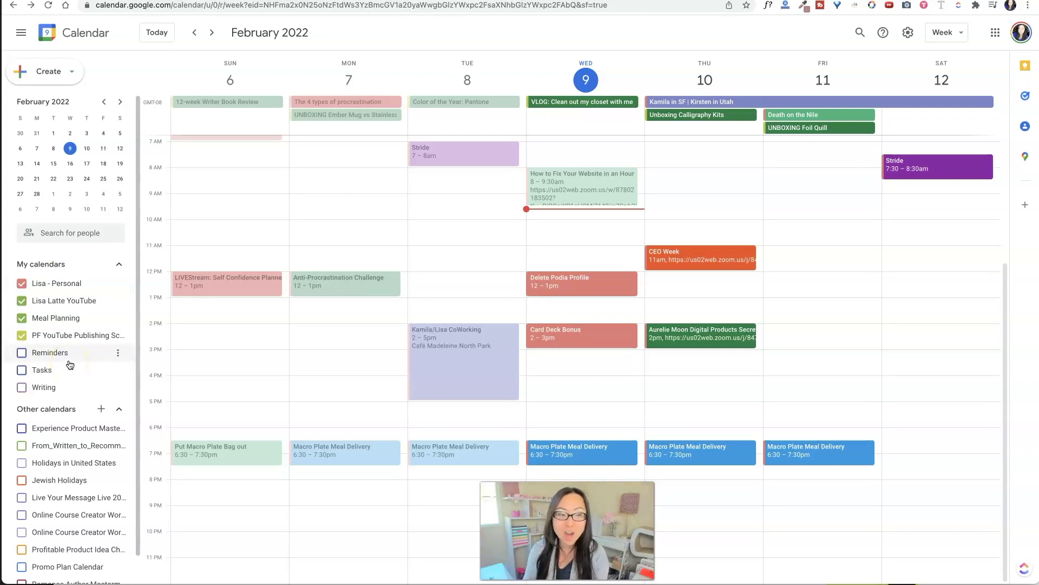
{"action": "scroll", "coordinate": [76, 398], "scroll_direction": "down", "scroll_amount": 2}
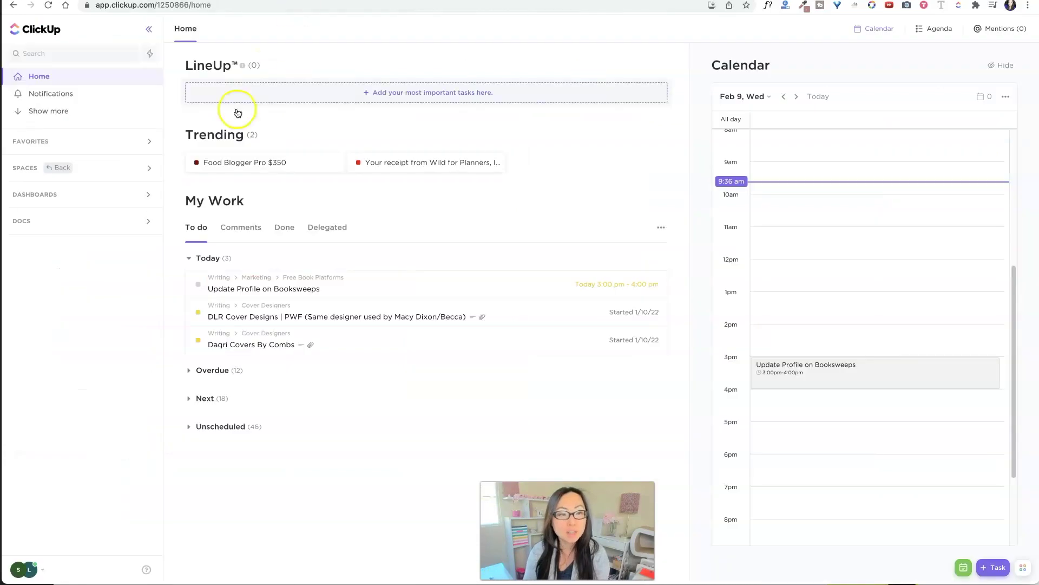
- Open the Calendar integration page in My Settings from the profile menu
{"action": "left_click", "coordinate": [39, 575]}
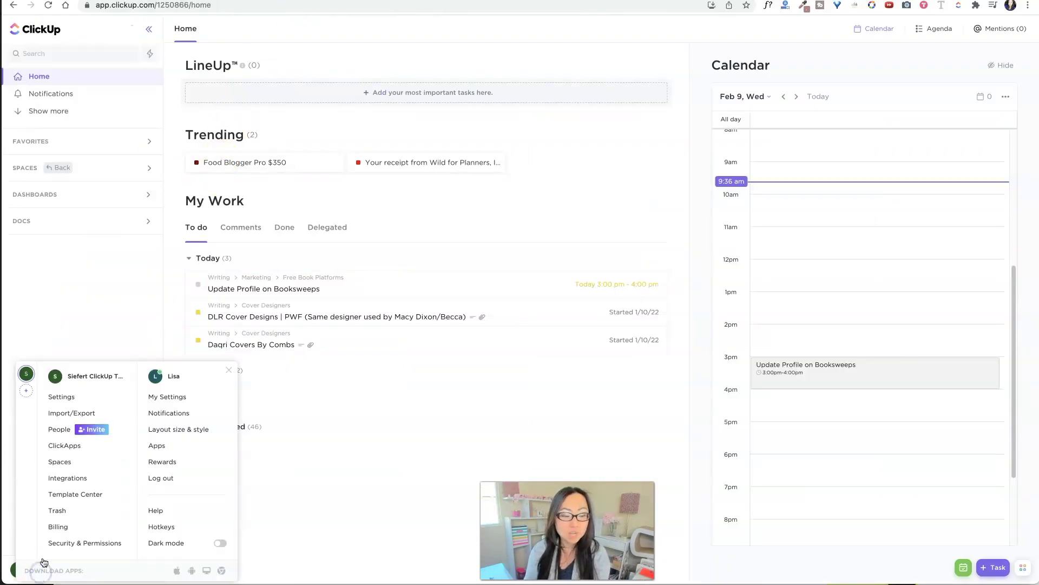
{"action": "left_click", "coordinate": [182, 396]}
{"action": "scroll", "coordinate": [90, 458], "scroll_direction": "down", "scroll_amount": 3}
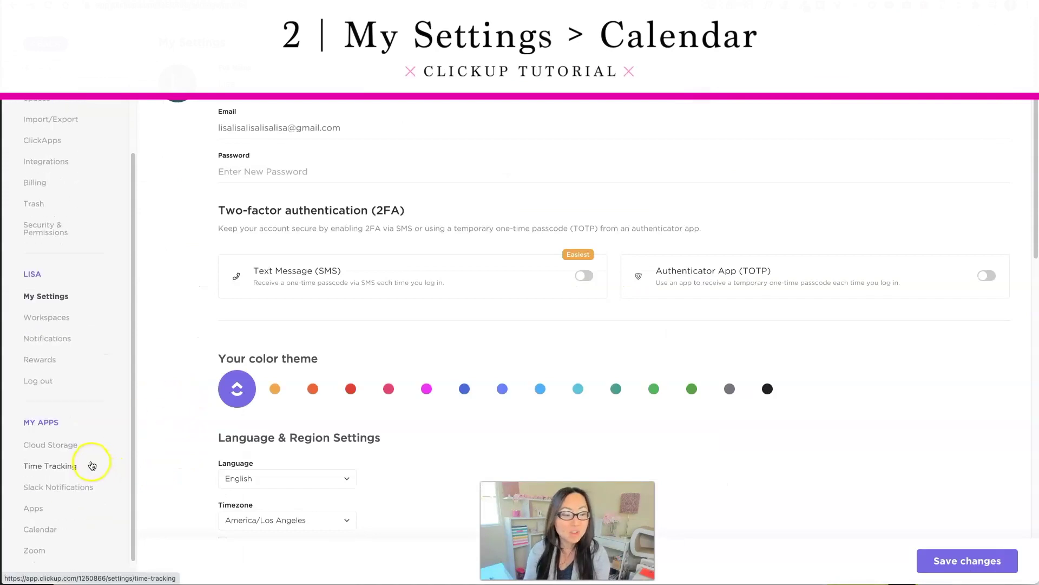
{"action": "left_click", "coordinate": [43, 527]}
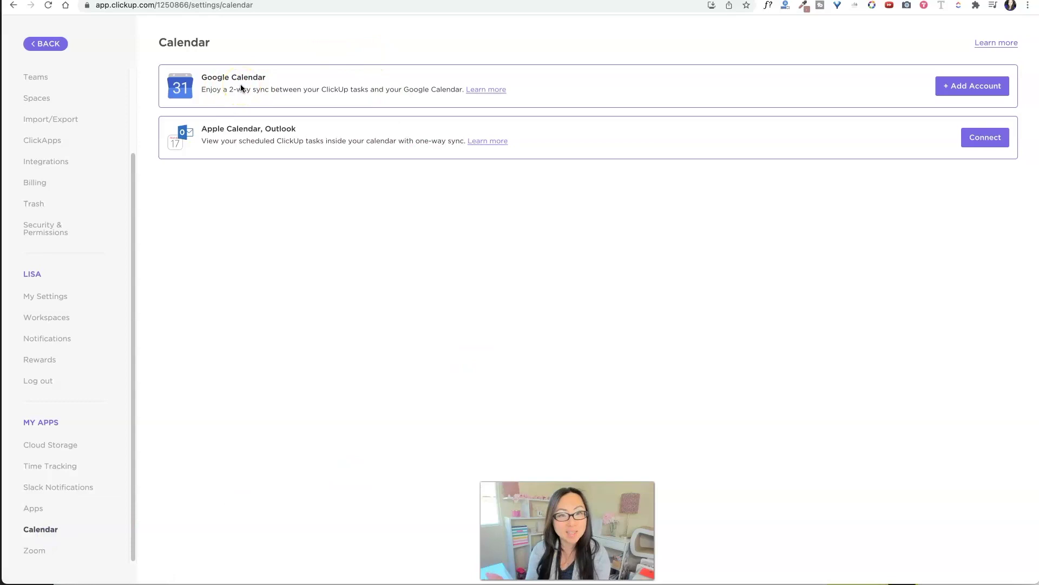
- Connect a Google account with Sync events to ClickUp
{"action": "left_click", "coordinate": [967, 86]}
{"action": "left_click", "coordinate": [492, 116]}
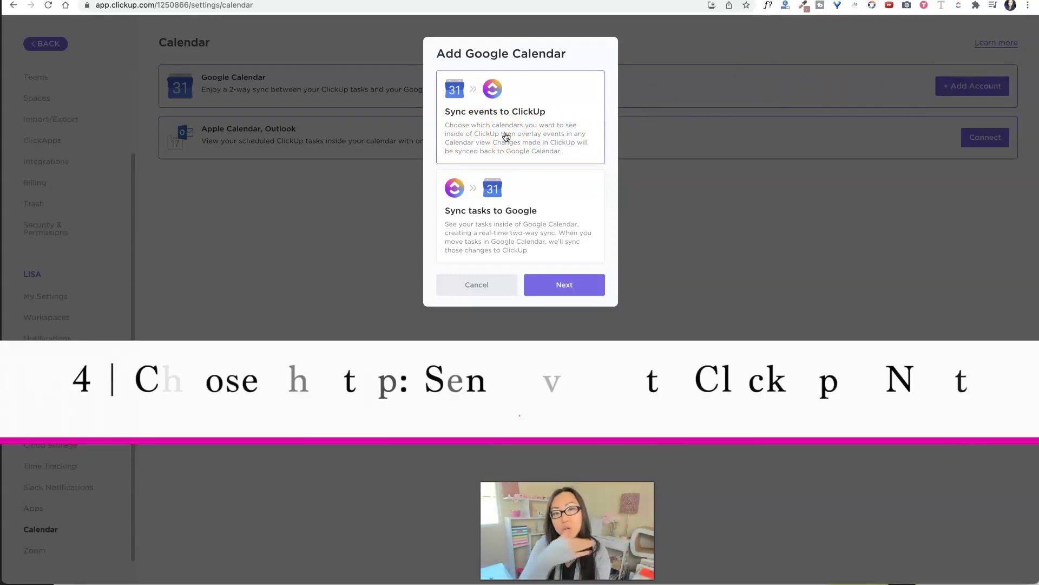
{"action": "left_click", "coordinate": [513, 227]}
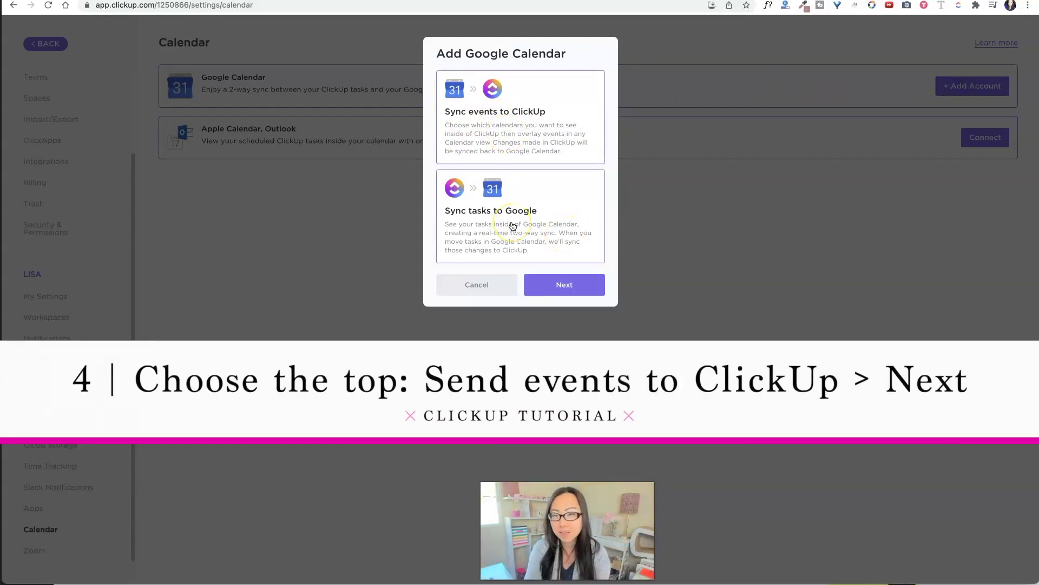
{"action": "left_click", "coordinate": [559, 278]}
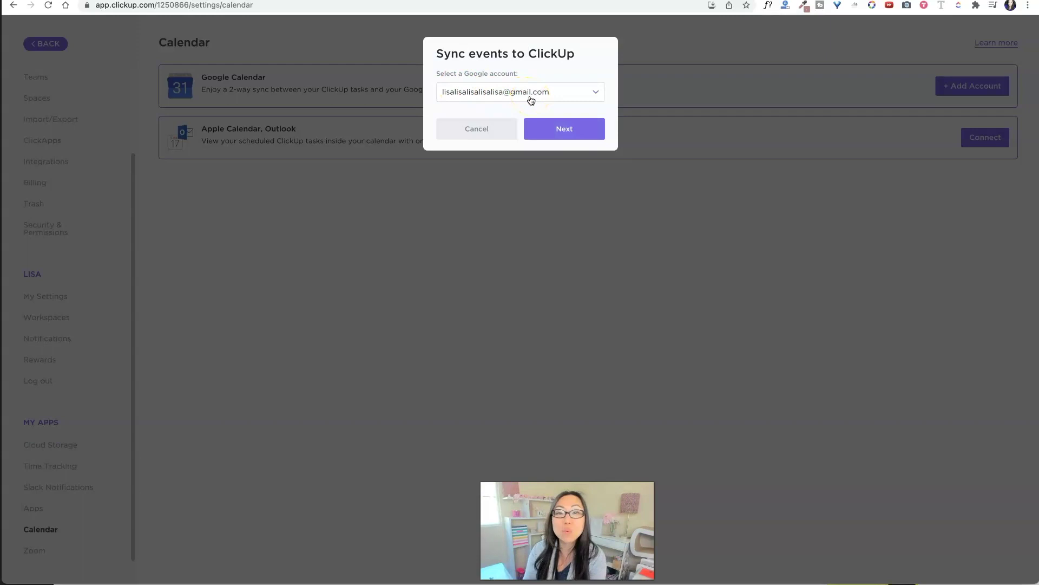
{"action": "left_click", "coordinate": [566, 136]}
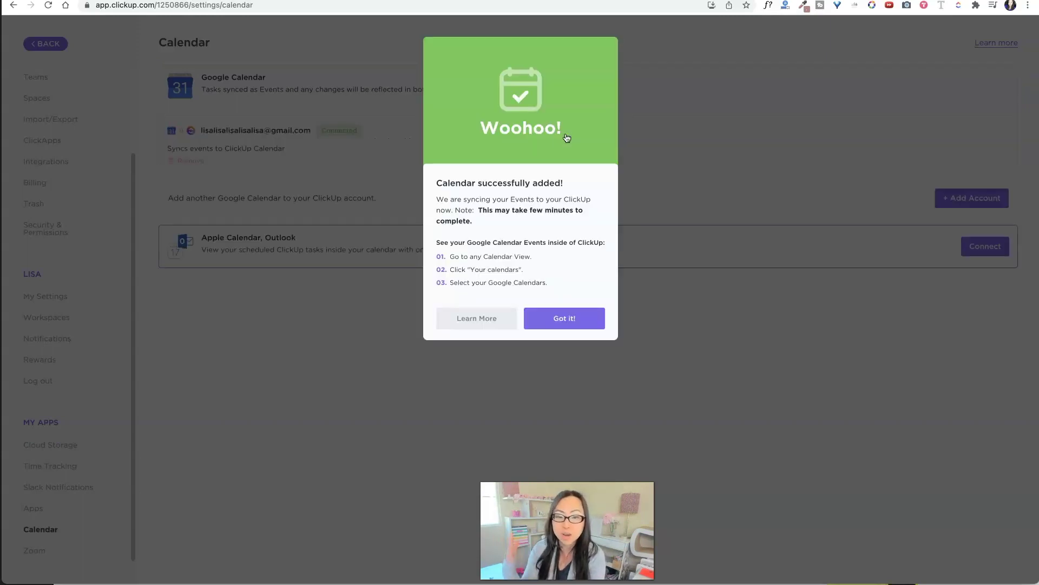
{"action": "left_click", "coordinate": [566, 317]}
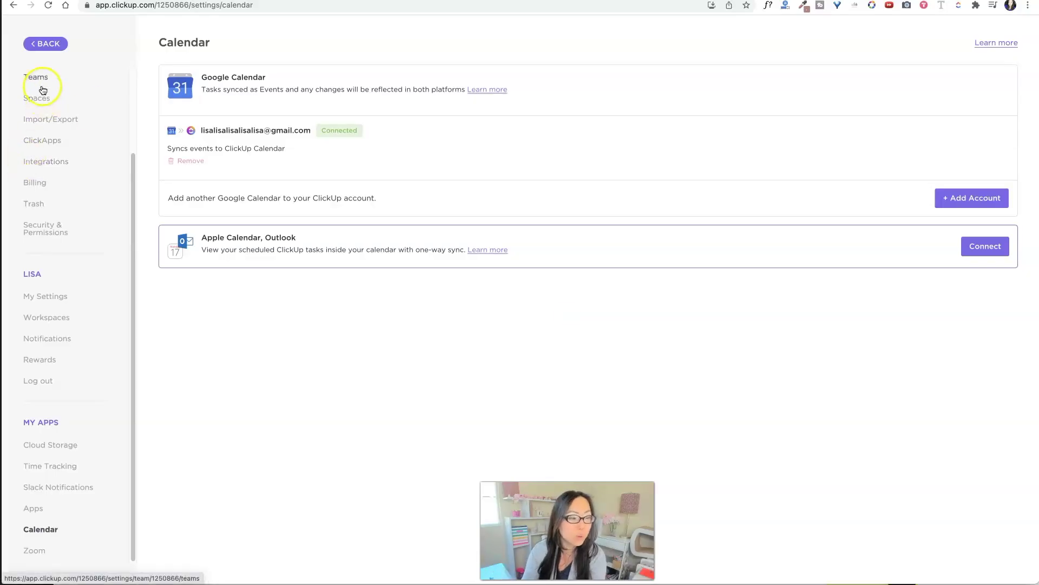
- Back in the week calendar, view Delete Podia Profile in Google Calendar, then close it
{"action": "left_click", "coordinate": [32, 46]}
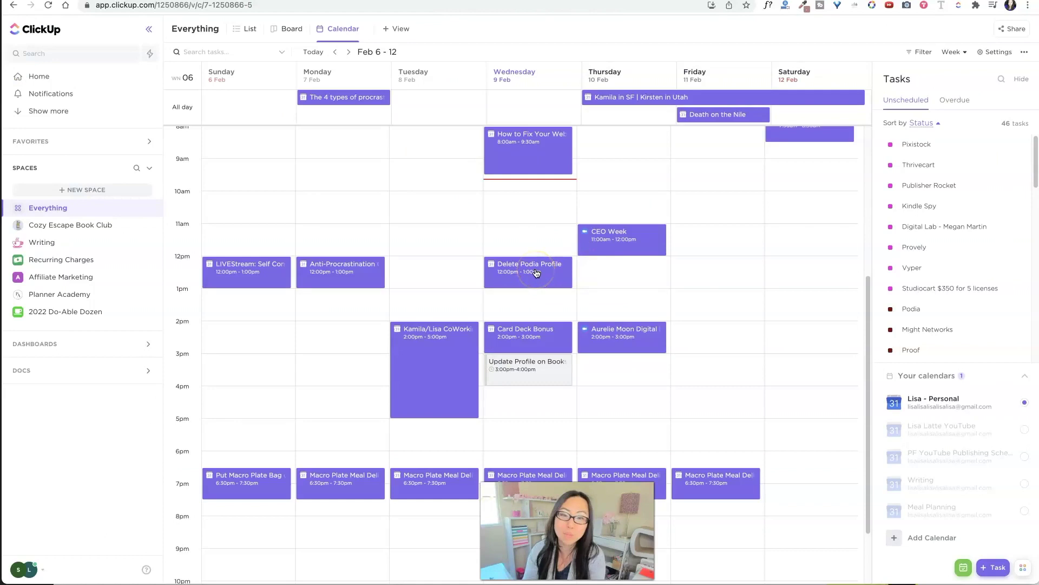
{"action": "left_click", "coordinate": [535, 273]}
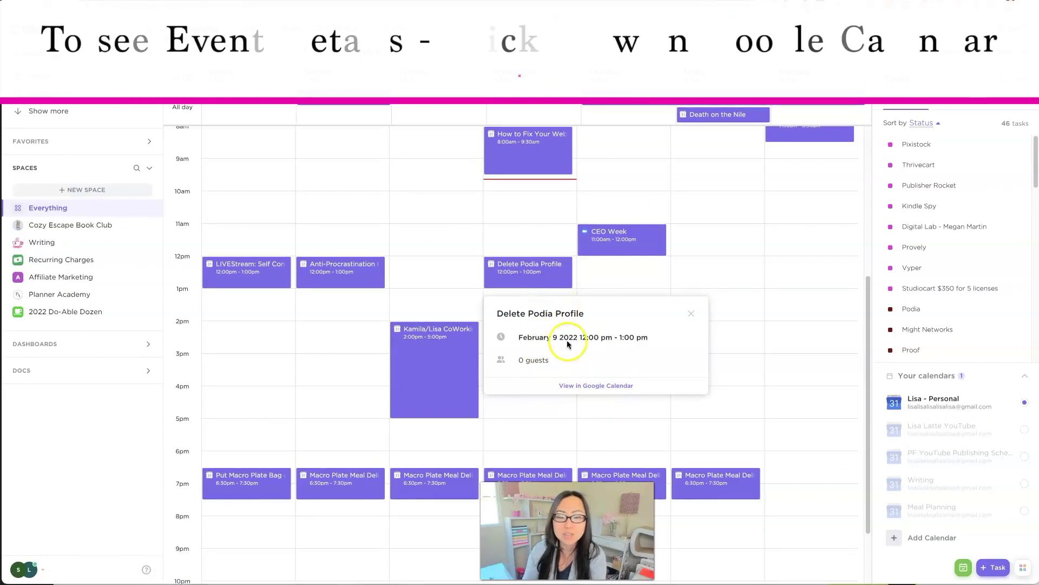
{"action": "left_click", "coordinate": [596, 387]}
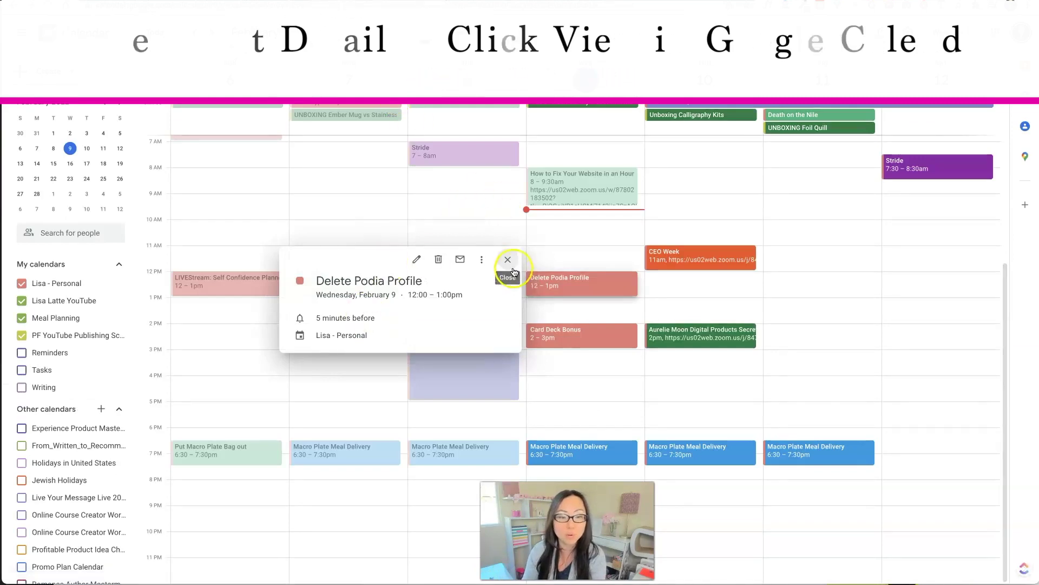
{"action": "left_click", "coordinate": [508, 258]}
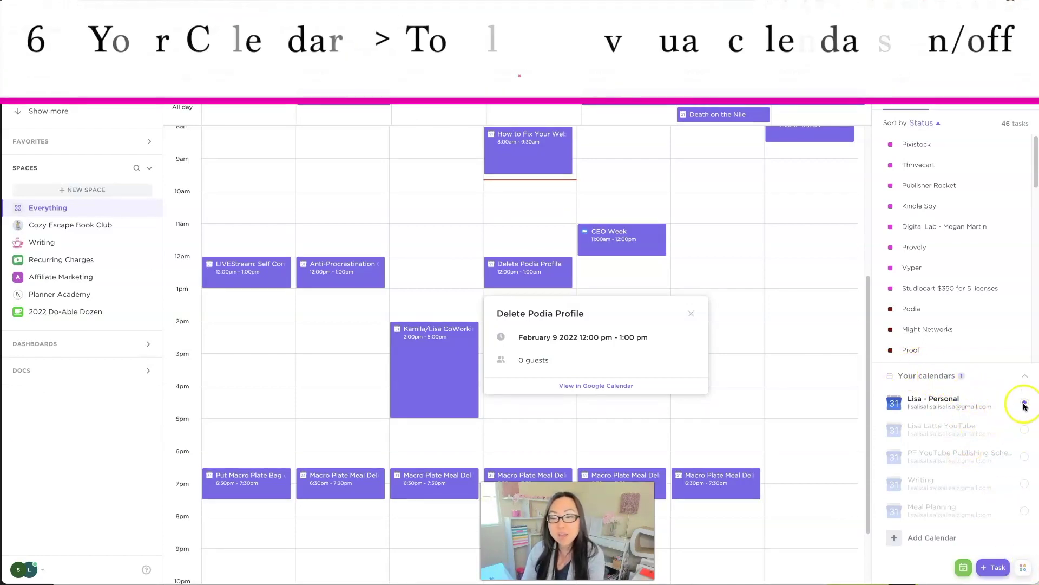
- Close the event card and toggle the PF YouTube Publishing calendar on, then off
{"action": "left_click", "coordinate": [1023, 457]}
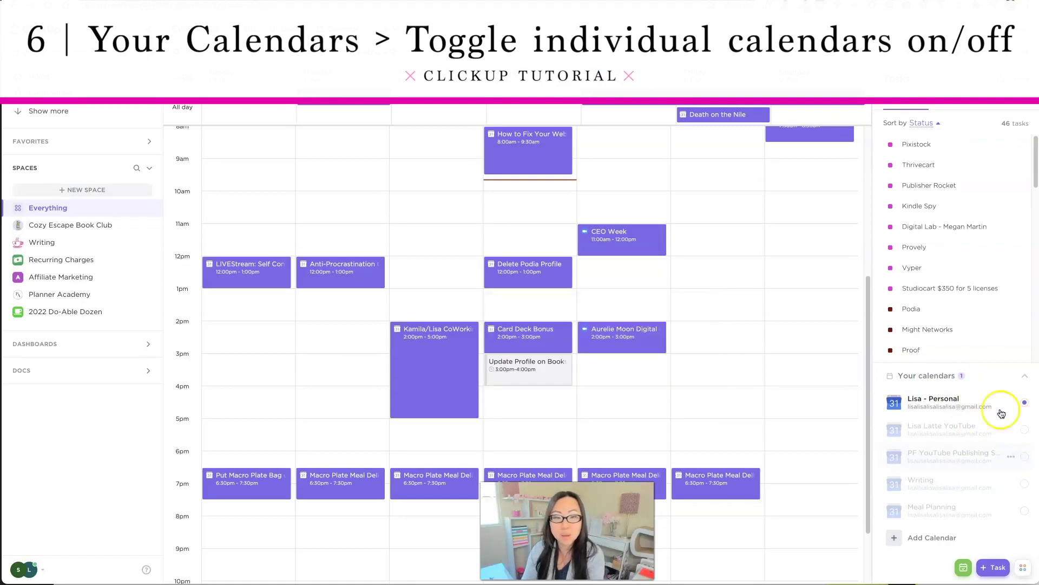
{"action": "left_click", "coordinate": [1014, 457]}
{"action": "mouse_move", "coordinate": [950, 456]}
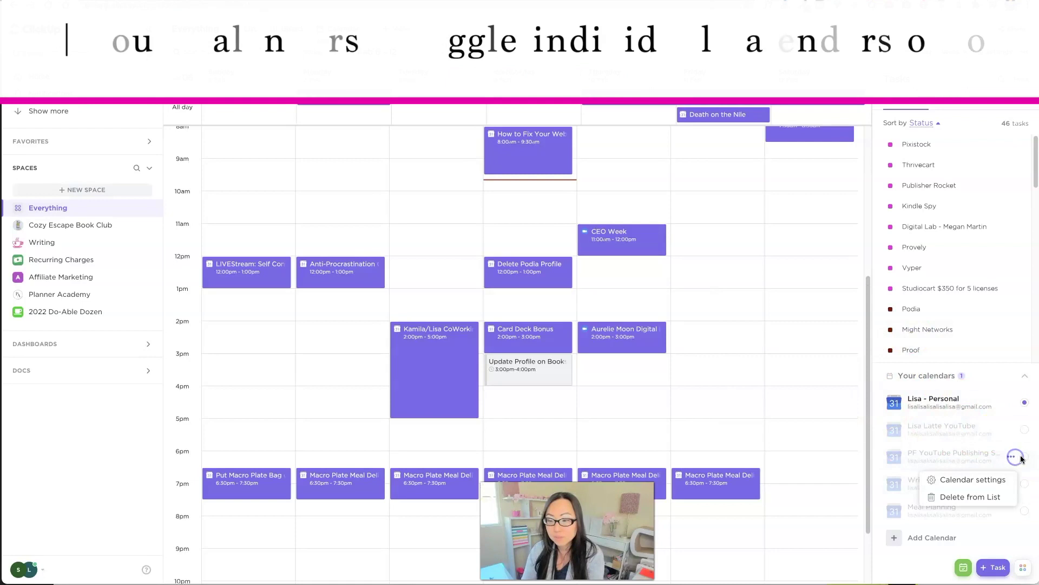
{"action": "left_click", "coordinate": [1024, 457]}
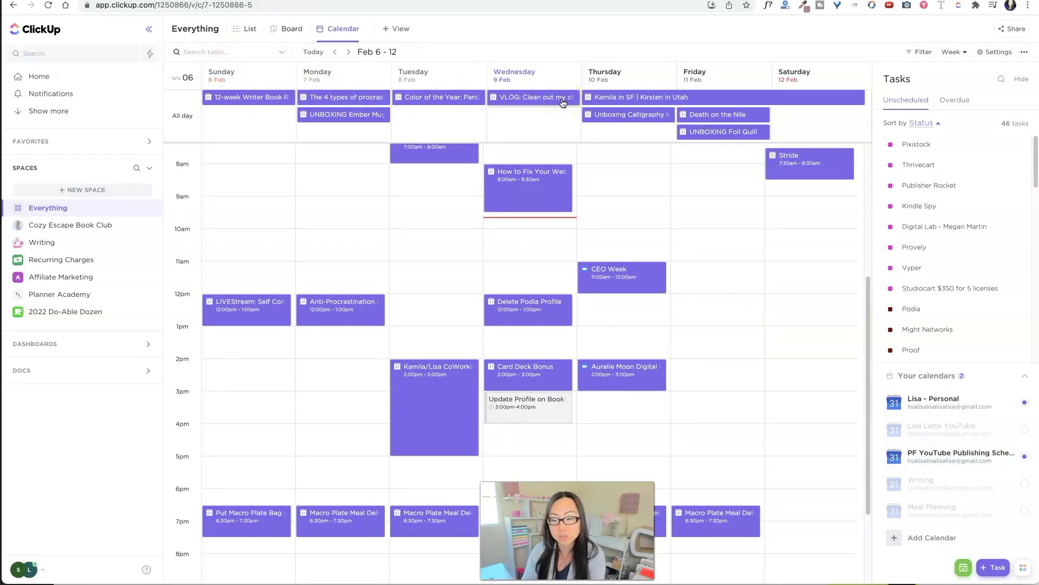
{"action": "left_click", "coordinate": [1025, 455]}
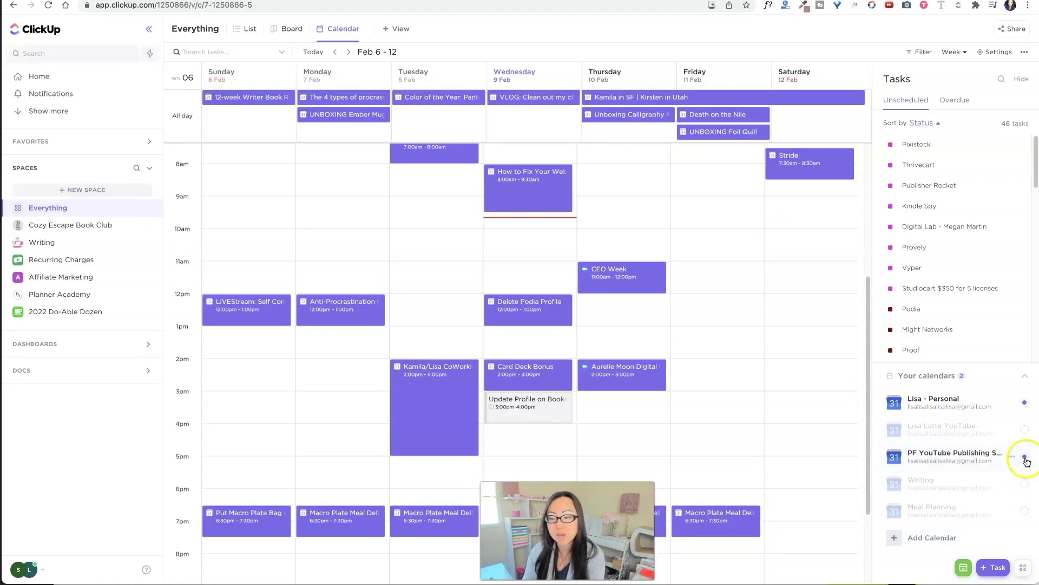
{"action": "left_click", "coordinate": [1025, 458]}
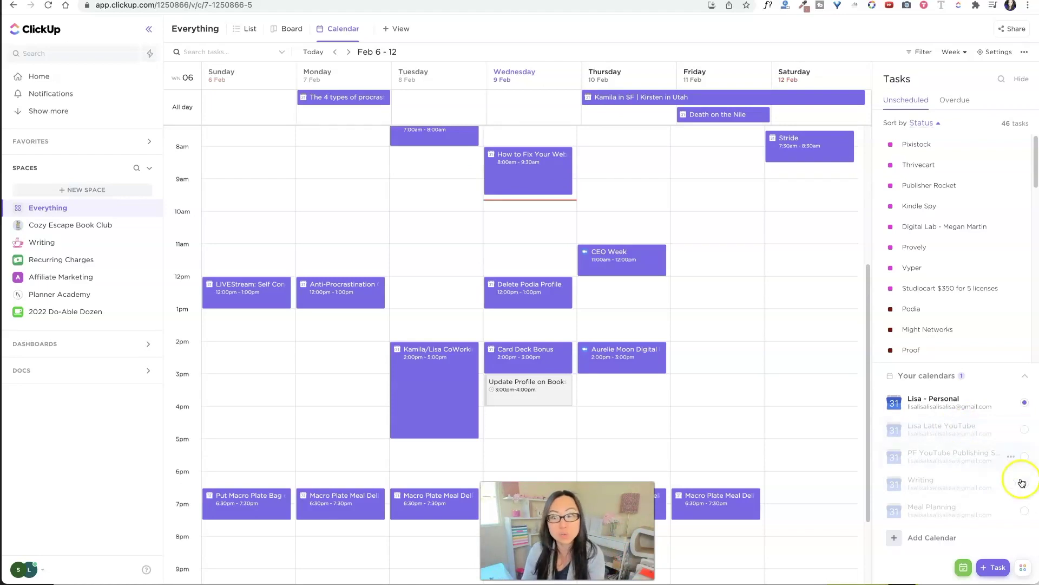
- Toggle the Meal Planning calendar on, then off
{"action": "mouse_move", "coordinate": [953, 483]}
{"action": "left_click", "coordinate": [998, 479]}
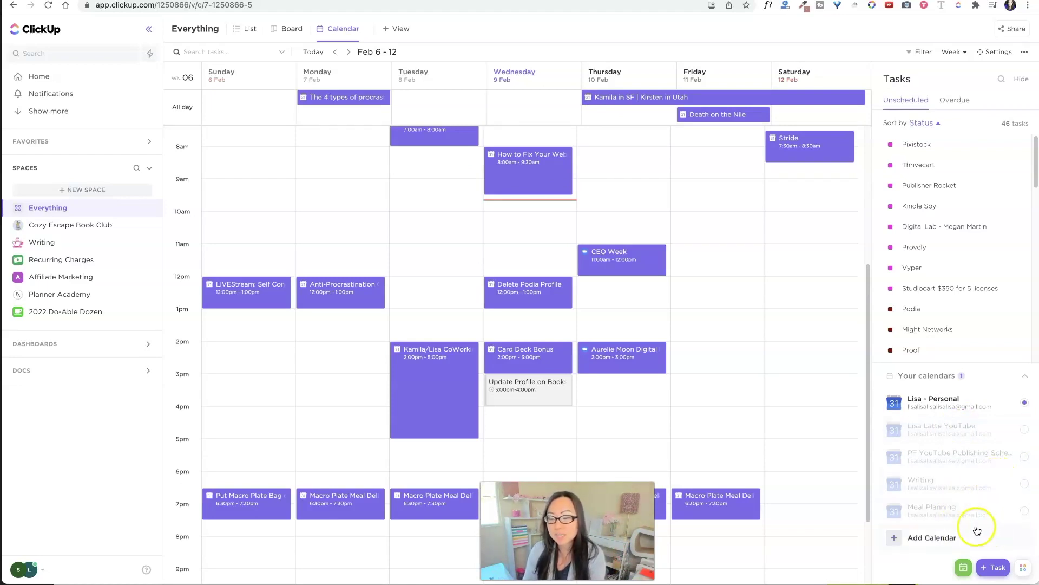
{"action": "left_click", "coordinate": [1026, 513]}
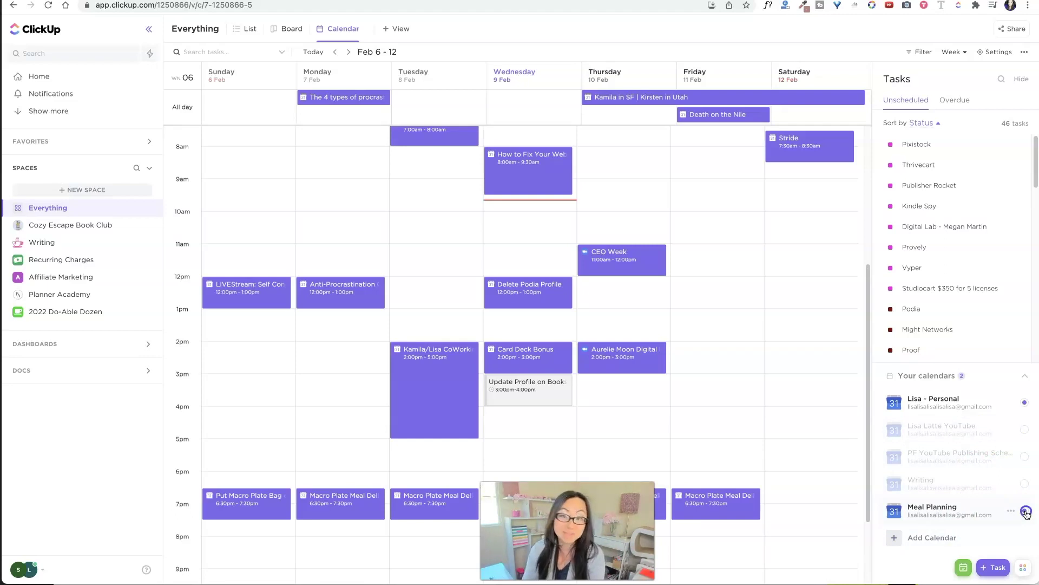
{"action": "left_click", "coordinate": [1026, 513]}
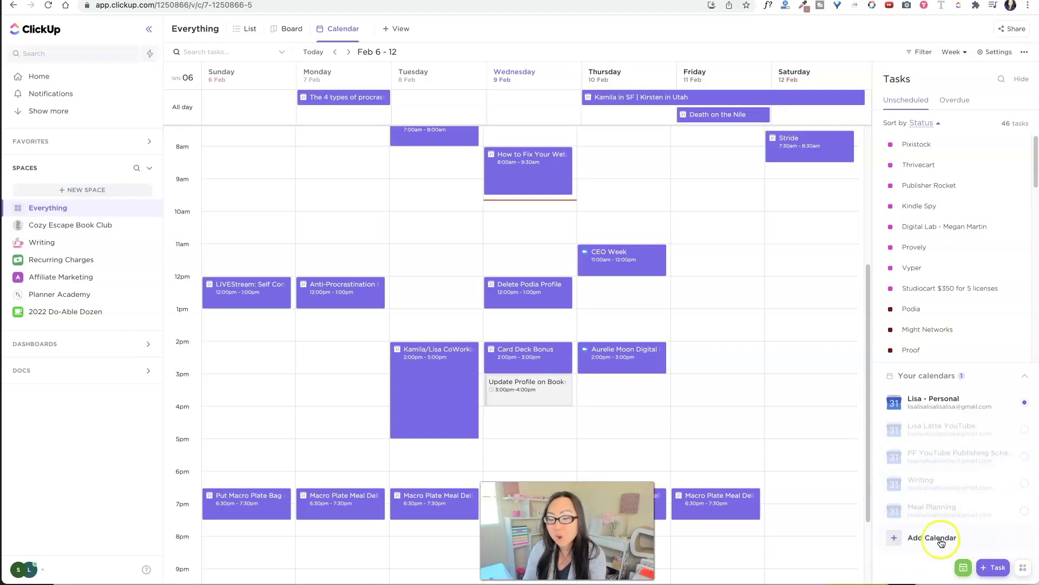
- Add the United States national holidays calendar
{"action": "left_click", "coordinate": [923, 539]}
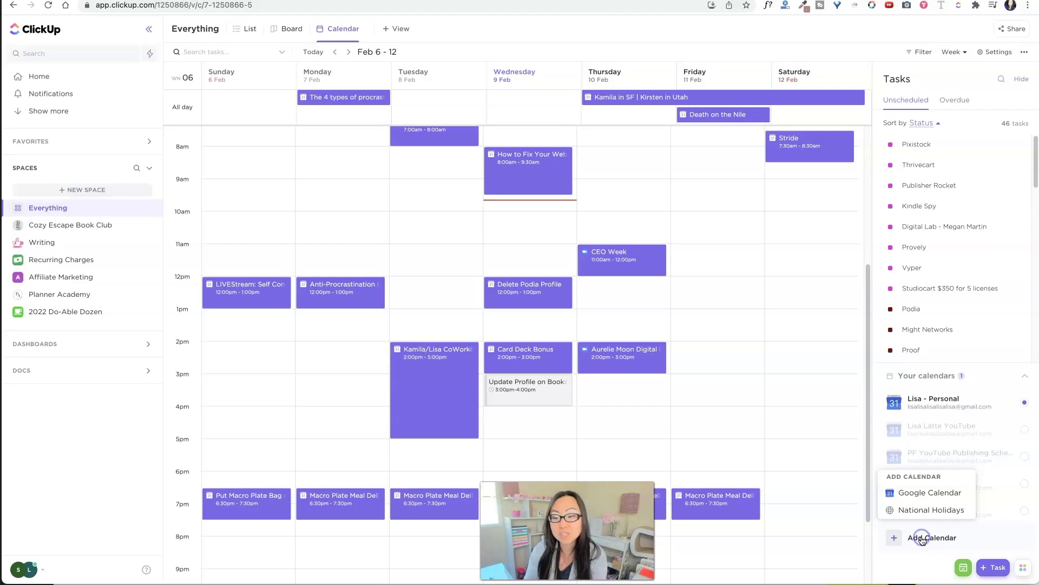
{"action": "left_click", "coordinate": [926, 509]}
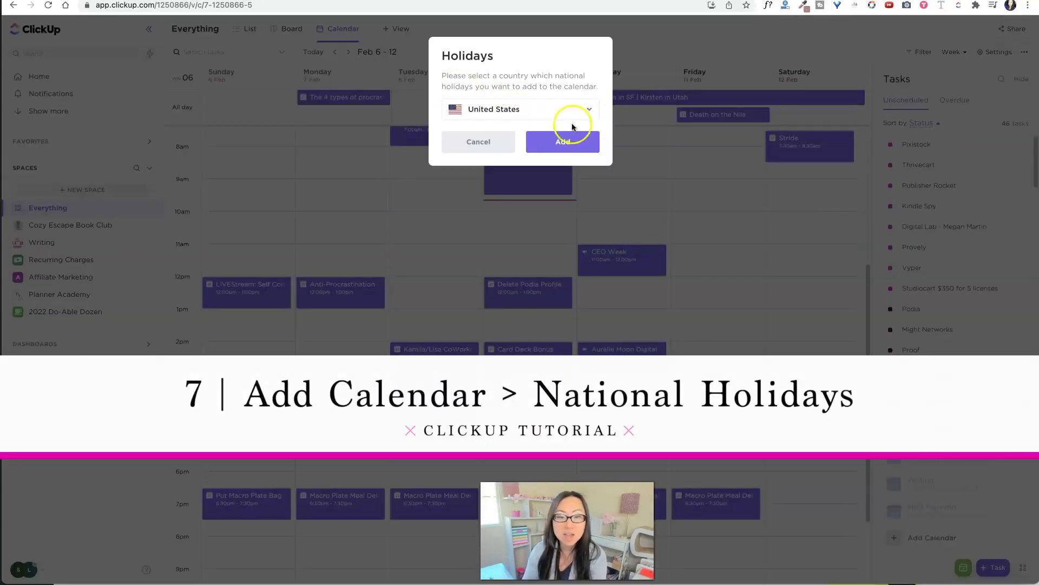
{"action": "left_click", "coordinate": [556, 138]}
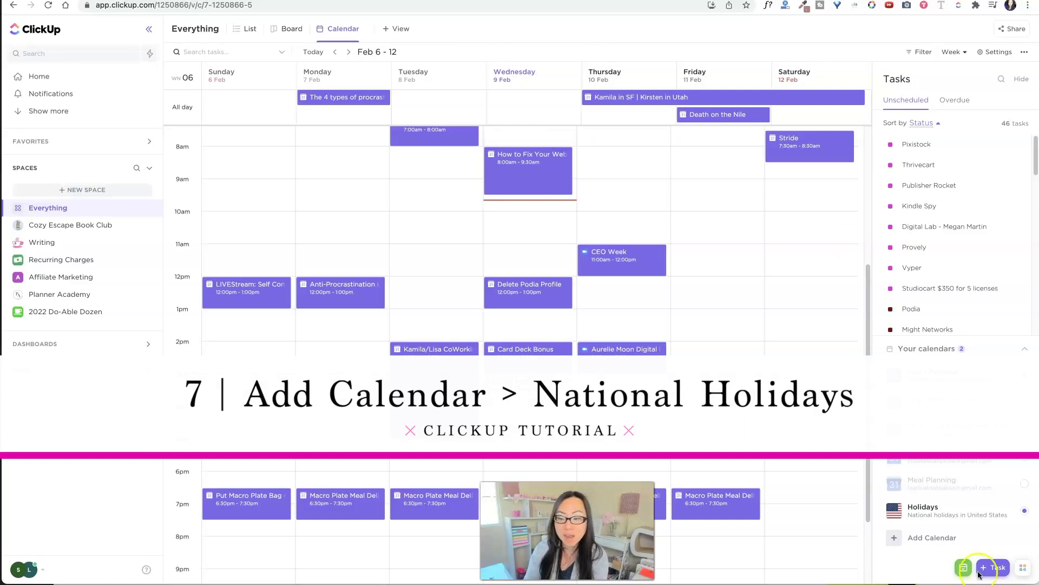
- Add the Canada national holidays calendar
{"action": "left_click", "coordinate": [922, 537]}
{"action": "left_click", "coordinate": [934, 509]}
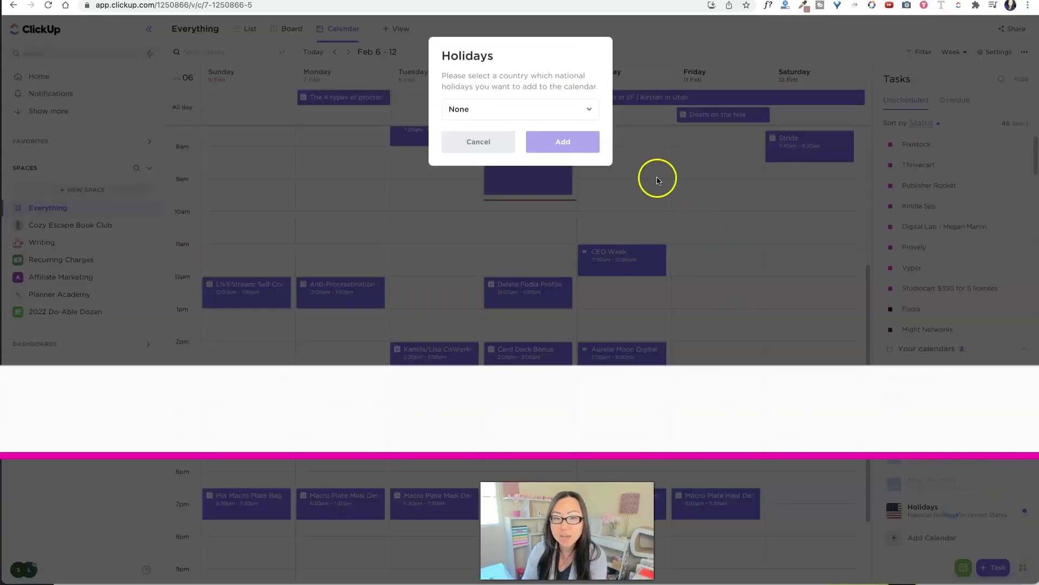
{"action": "left_click", "coordinate": [582, 108]}
{"action": "scroll", "coordinate": [522, 267], "scroll_direction": "down", "scroll_amount": 5}
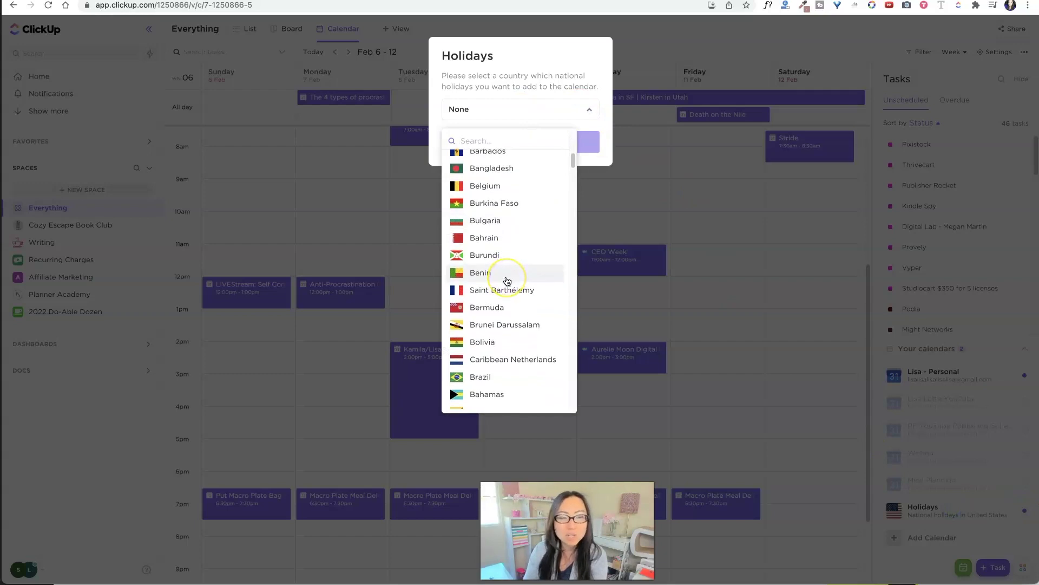
{"action": "scroll", "coordinate": [507, 281], "scroll_direction": "down", "scroll_amount": 5}
{"action": "left_click", "coordinate": [496, 331]}
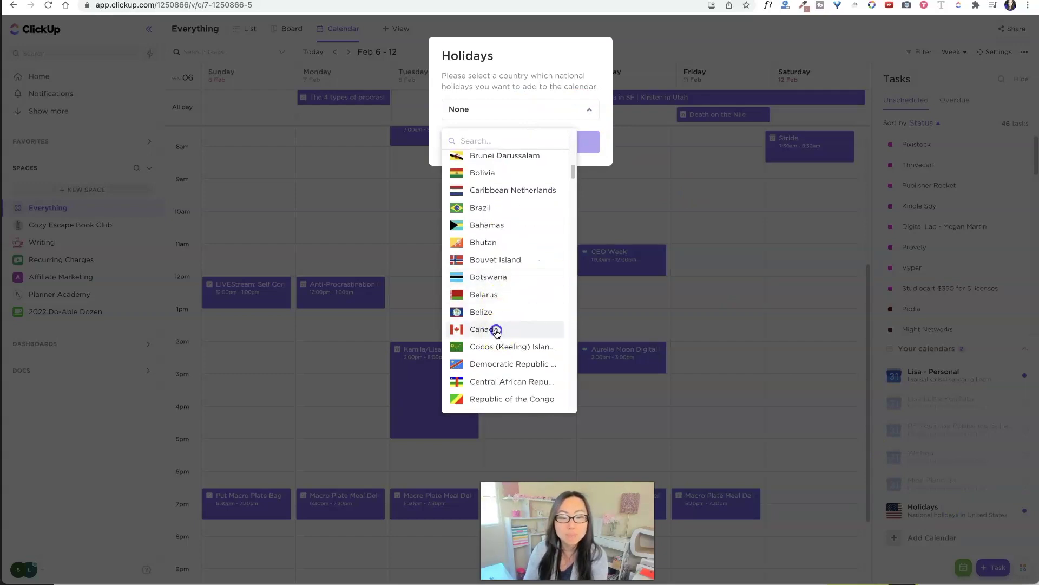
{"action": "left_click", "coordinate": [567, 143]}
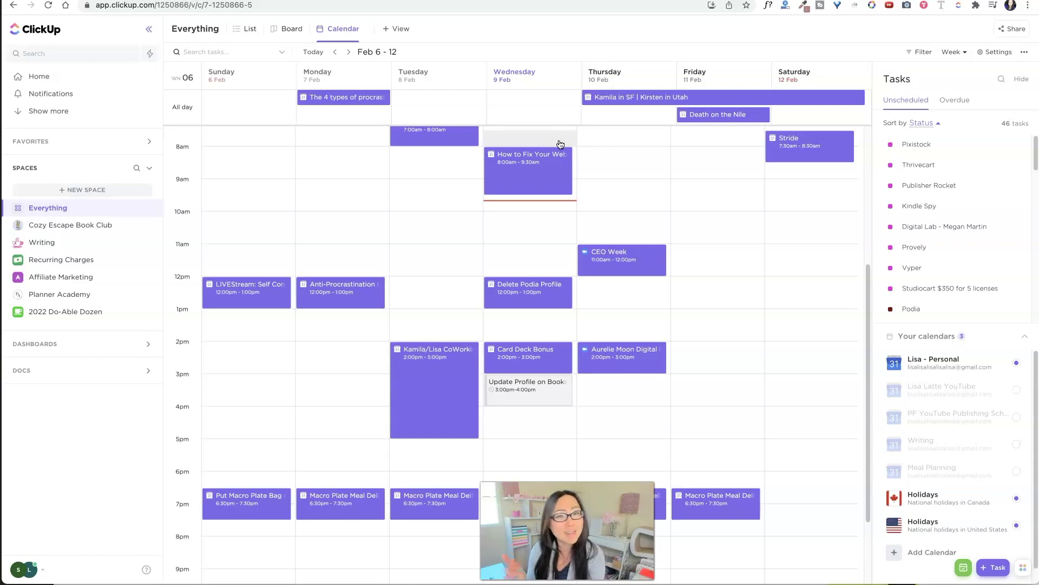
{"action": "mouse_move", "coordinate": [950, 525]}
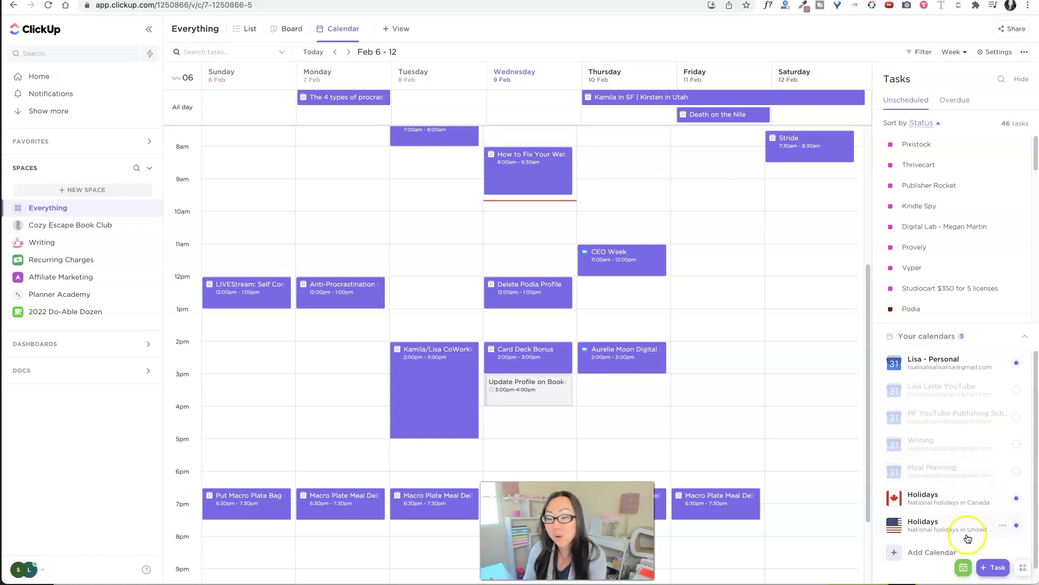
- Add the Israel national holidays calendar
{"action": "left_click", "coordinate": [934, 553]}
{"action": "left_click", "coordinate": [945, 525]}
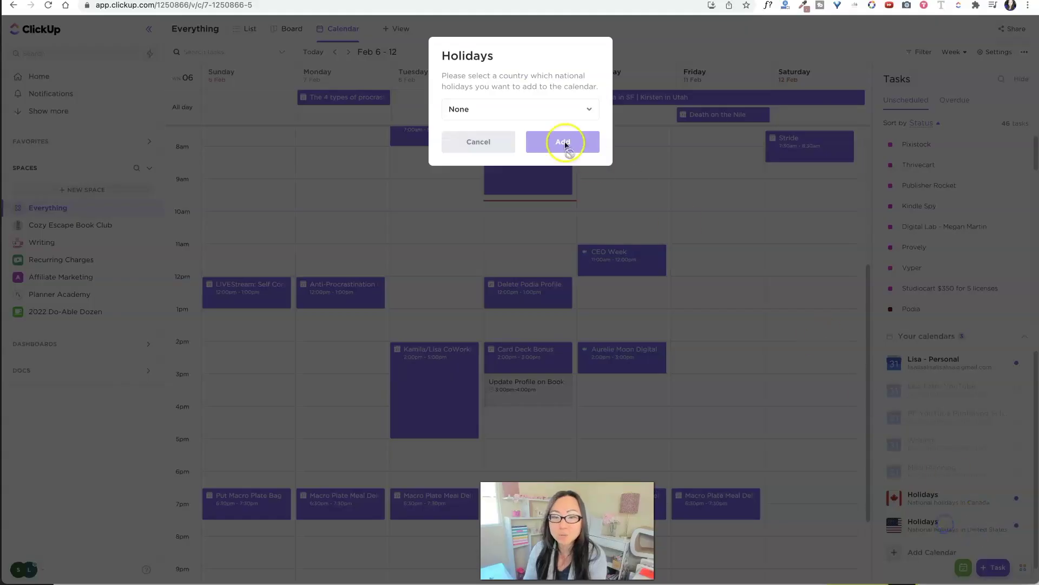
{"action": "left_click", "coordinate": [550, 106]}
{"action": "scroll", "coordinate": [521, 244], "scroll_direction": "down", "scroll_amount": 5}
{"action": "scroll", "coordinate": [508, 292], "scroll_direction": "down", "scroll_amount": 4}
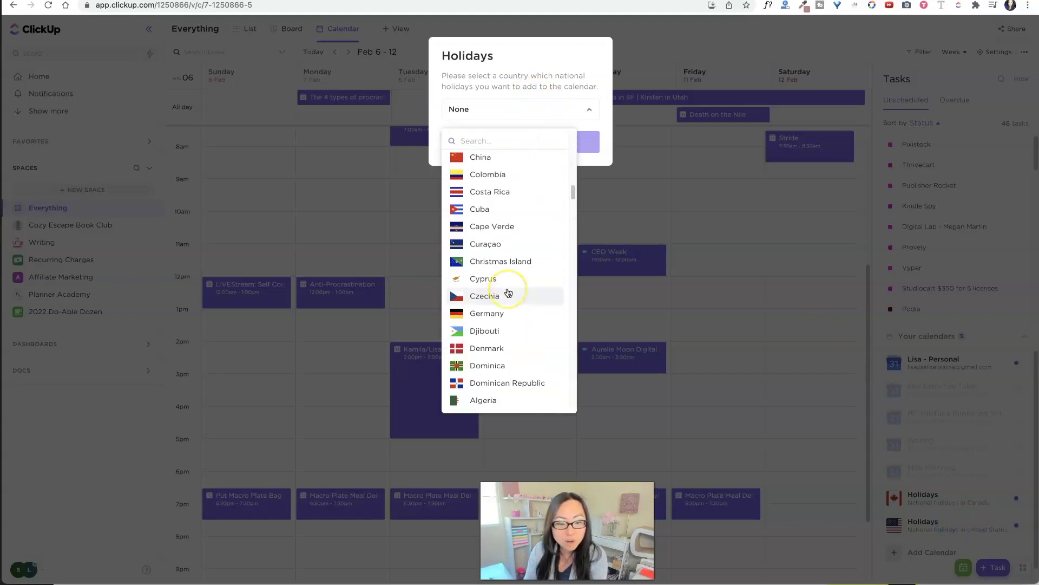
{"action": "scroll", "coordinate": [507, 293], "scroll_direction": "down", "scroll_amount": 5}
{"action": "scroll", "coordinate": [508, 292], "scroll_direction": "down", "scroll_amount": 3}
{"action": "scroll", "coordinate": [507, 292], "scroll_direction": "down", "scroll_amount": 4}
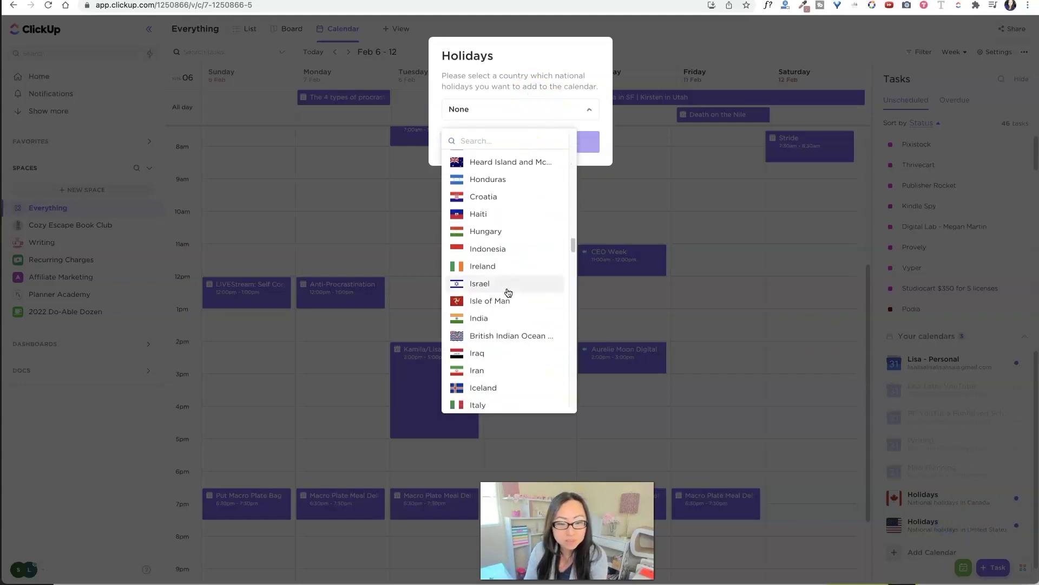
{"action": "scroll", "coordinate": [506, 291], "scroll_direction": "down", "scroll_amount": 3}
{"action": "scroll", "coordinate": [499, 292], "scroll_direction": "up", "scroll_amount": 2}
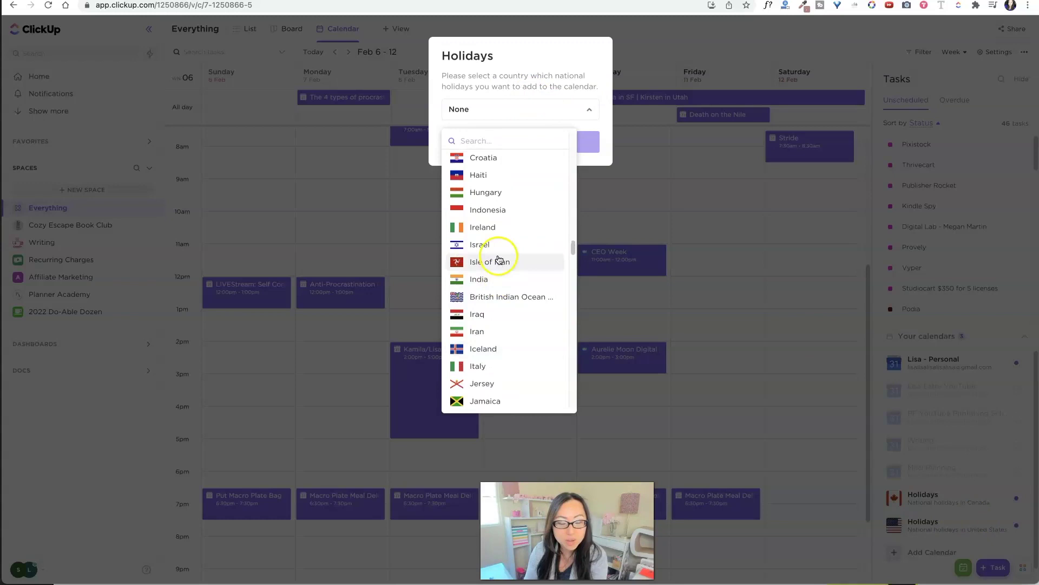
{"action": "left_click", "coordinate": [497, 244]}
{"action": "left_click", "coordinate": [579, 147]}
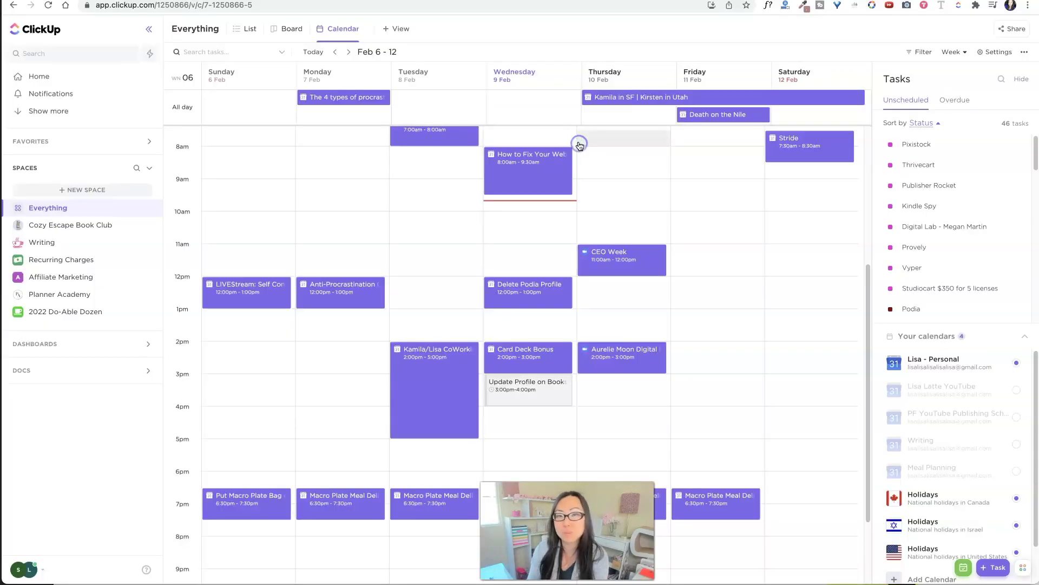
{"action": "mouse_move", "coordinate": [950, 470]}
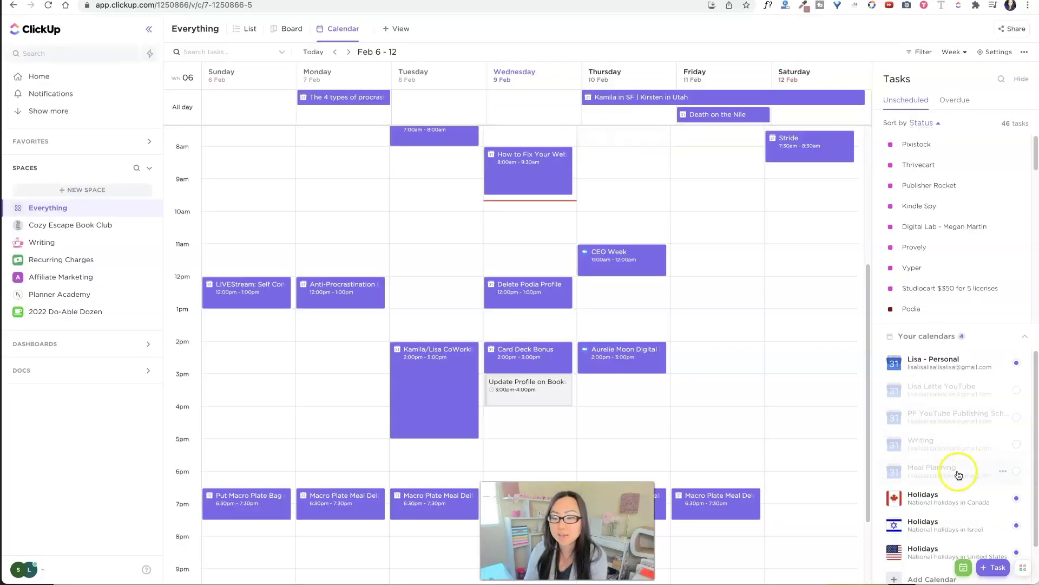
{"action": "scroll", "coordinate": [956, 475], "scroll_direction": "down", "scroll_amount": 1}
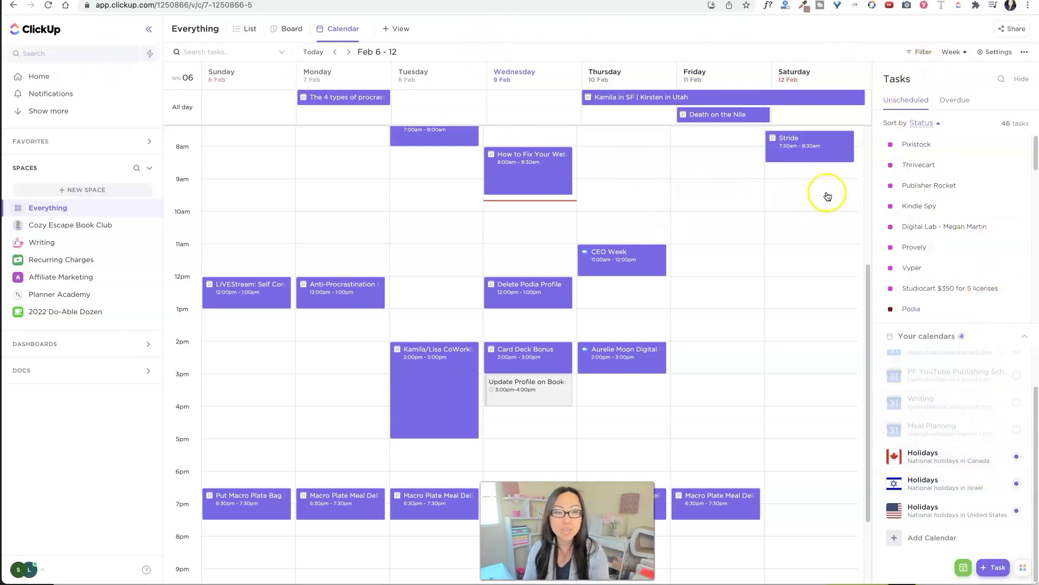
{"action": "left_click", "coordinate": [958, 52]}
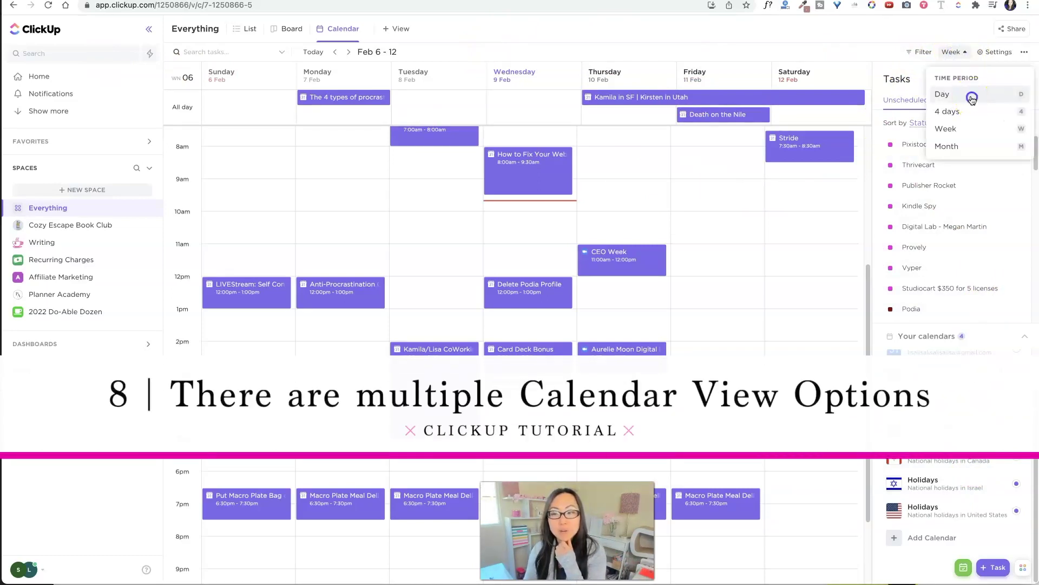
{"action": "left_click", "coordinate": [973, 98]}
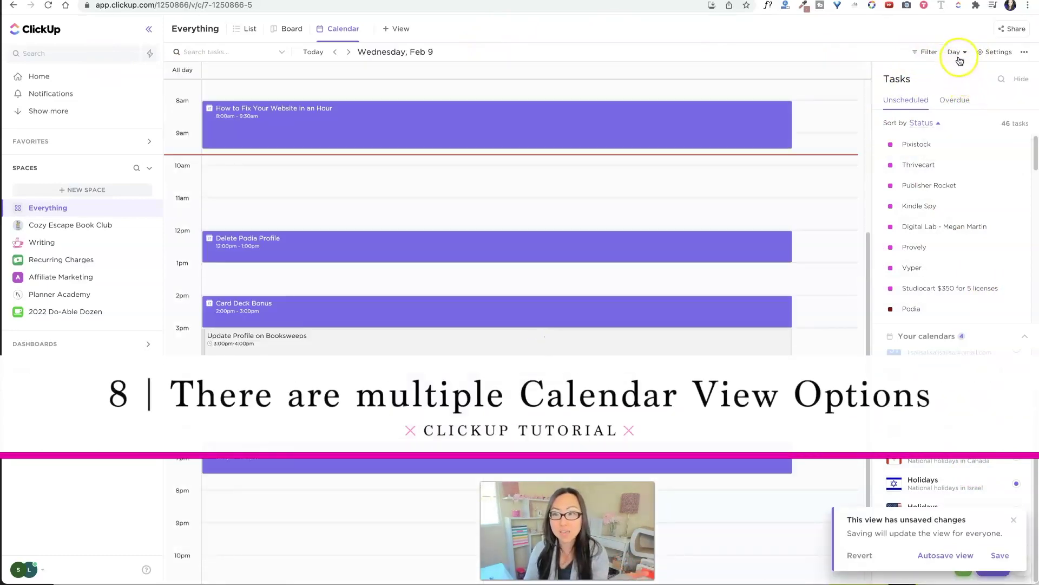
{"action": "left_click", "coordinate": [955, 52]}
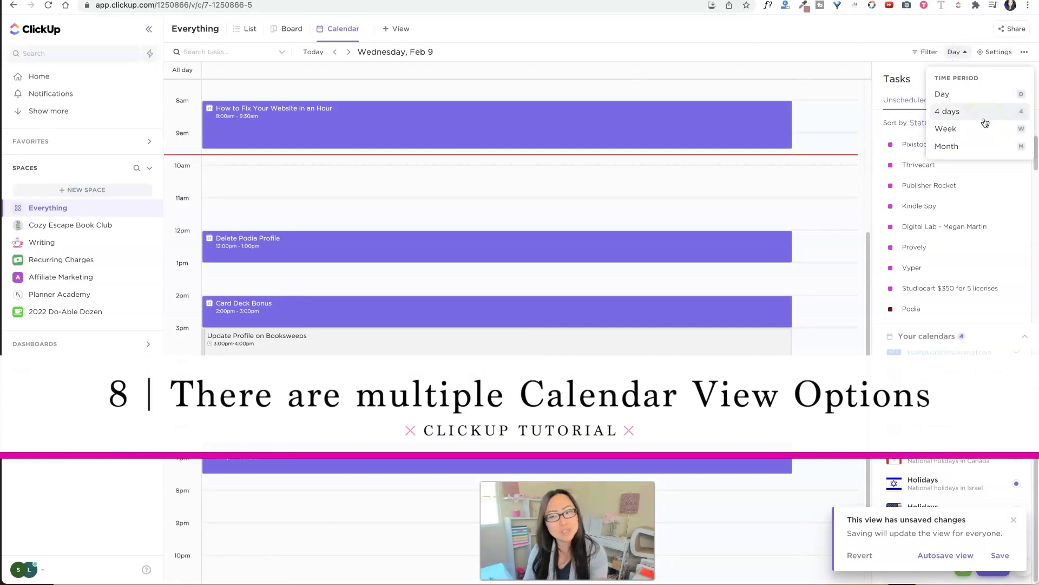
{"action": "left_click", "coordinate": [983, 114]}
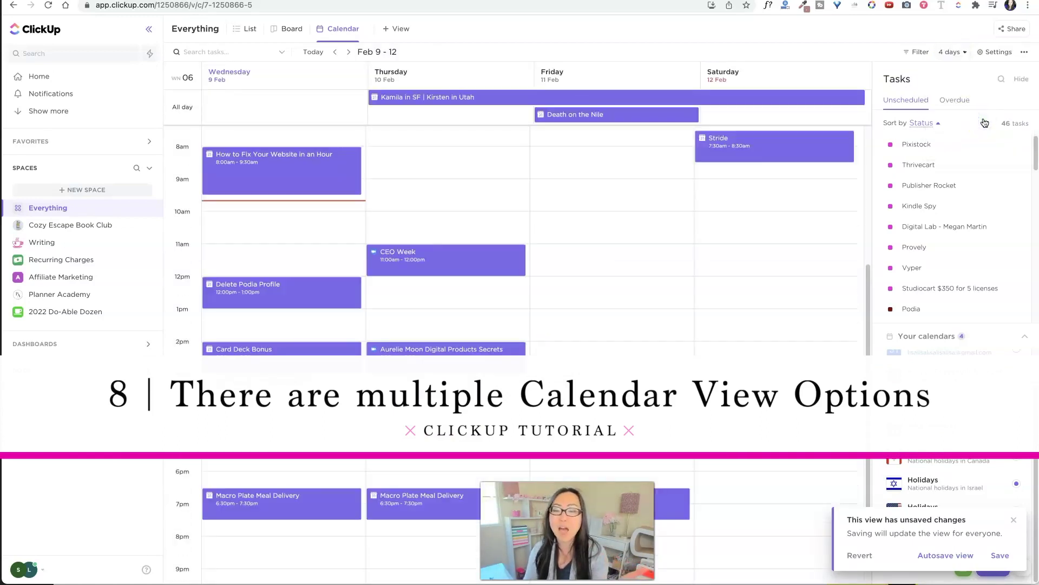
{"action": "left_click", "coordinate": [960, 60]}
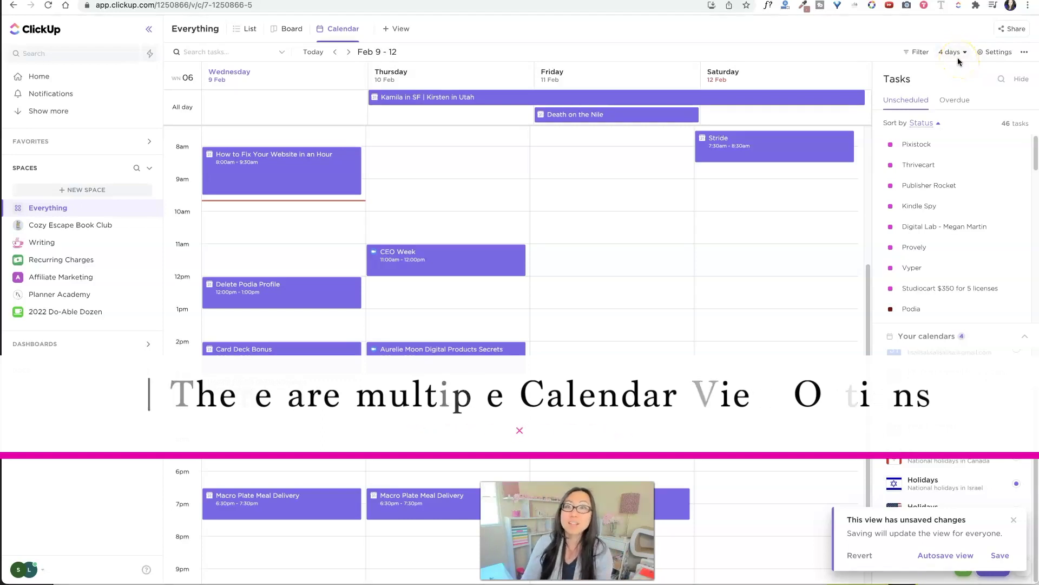
{"action": "left_click", "coordinate": [957, 58]}
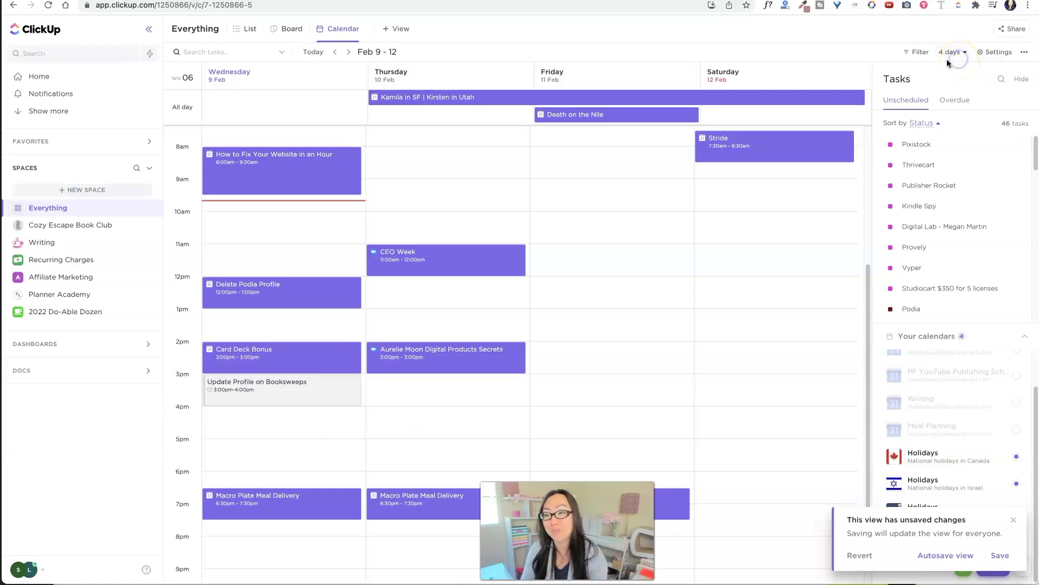
{"action": "left_click", "coordinate": [943, 147]}
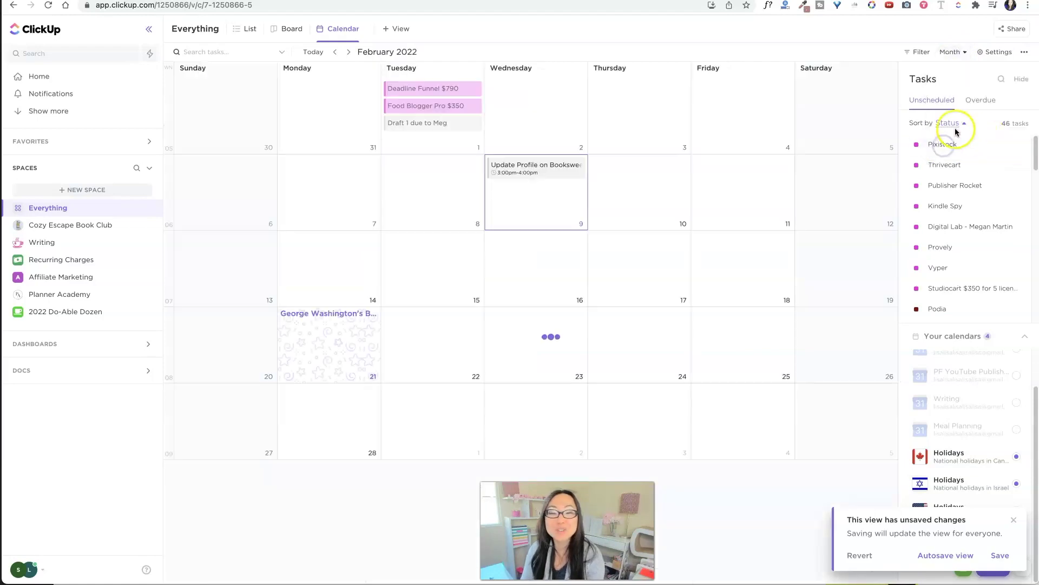
{"action": "left_click", "coordinate": [951, 52]}
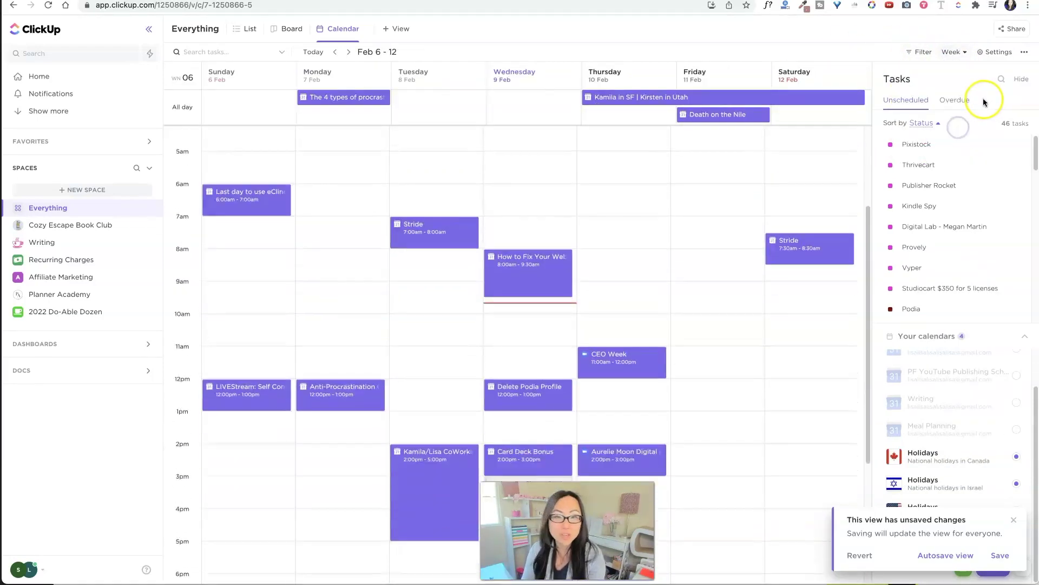
- In calendar view settings, try subtasks, all-lists tasks and recurring tasks, leaving them off
{"action": "left_click", "coordinate": [995, 54]}
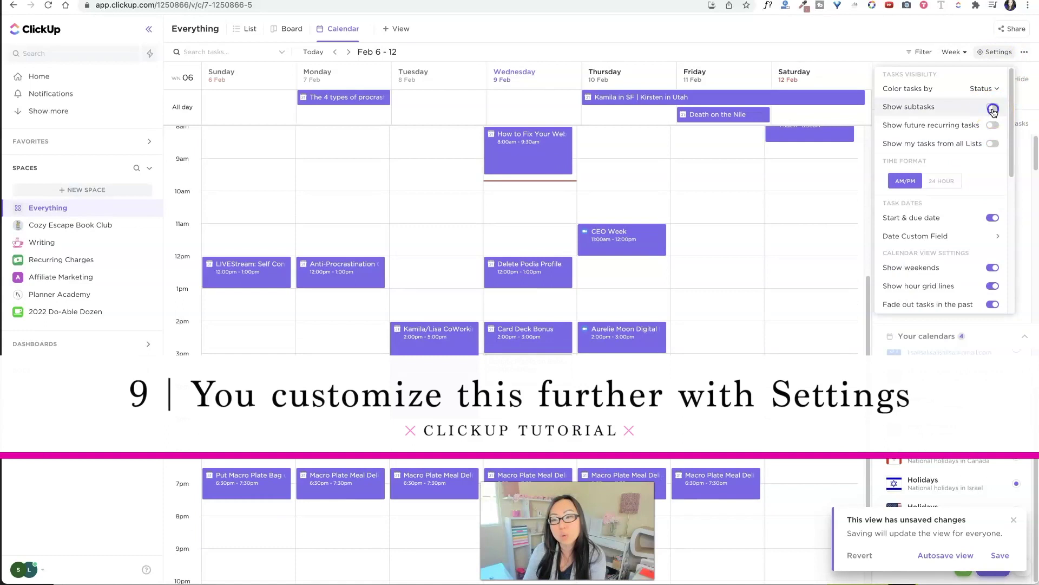
{"action": "left_click", "coordinate": [993, 109]}
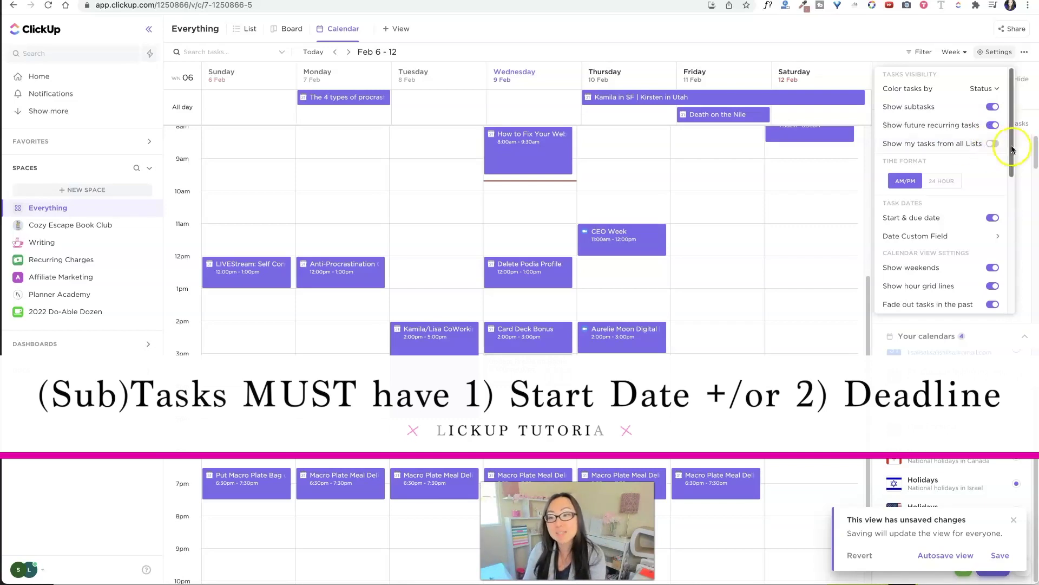
{"action": "left_click", "coordinate": [994, 143]}
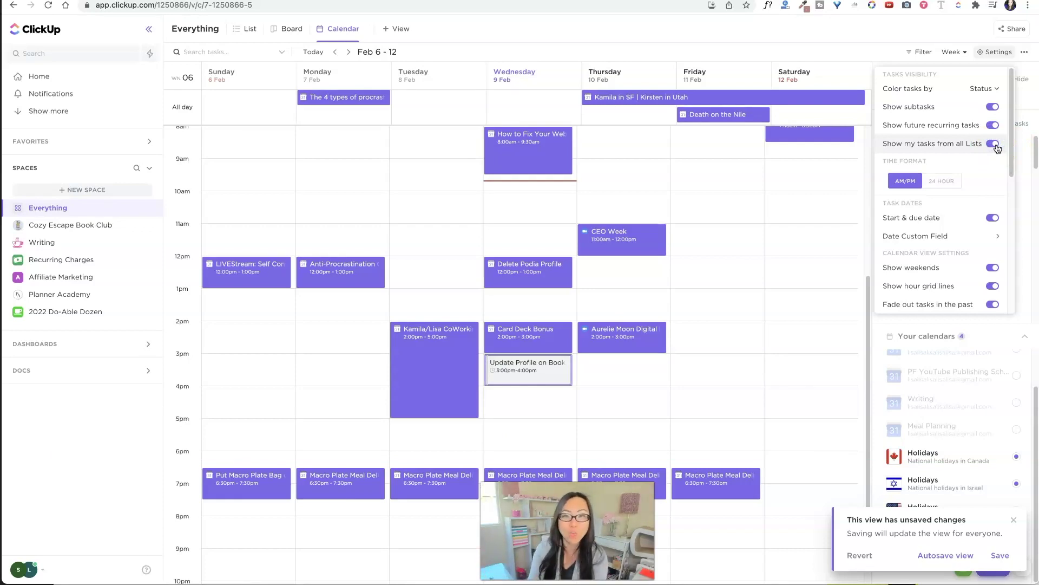
{"action": "left_click", "coordinate": [993, 144]}
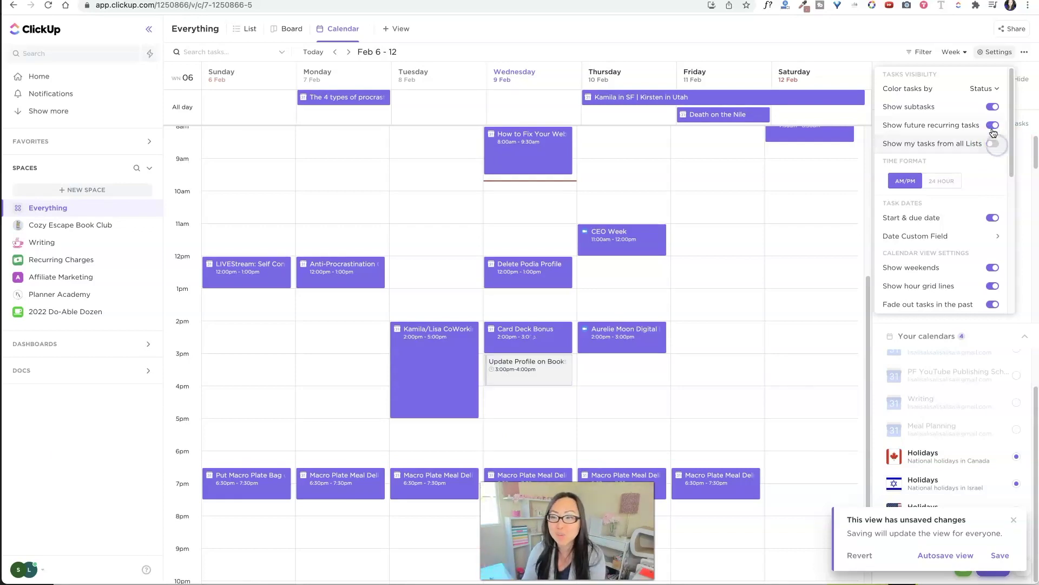
{"action": "left_click", "coordinate": [992, 125]}
{"action": "left_click", "coordinate": [993, 106]}
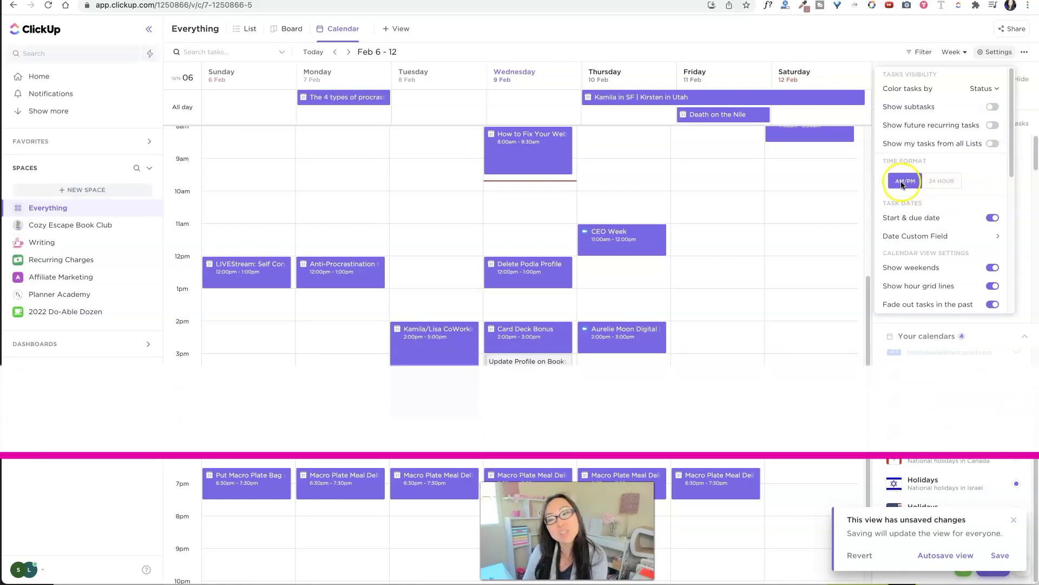
- Switch event times to 24-hour and back to am/pm, then close the settings
{"action": "left_click", "coordinate": [949, 181]}
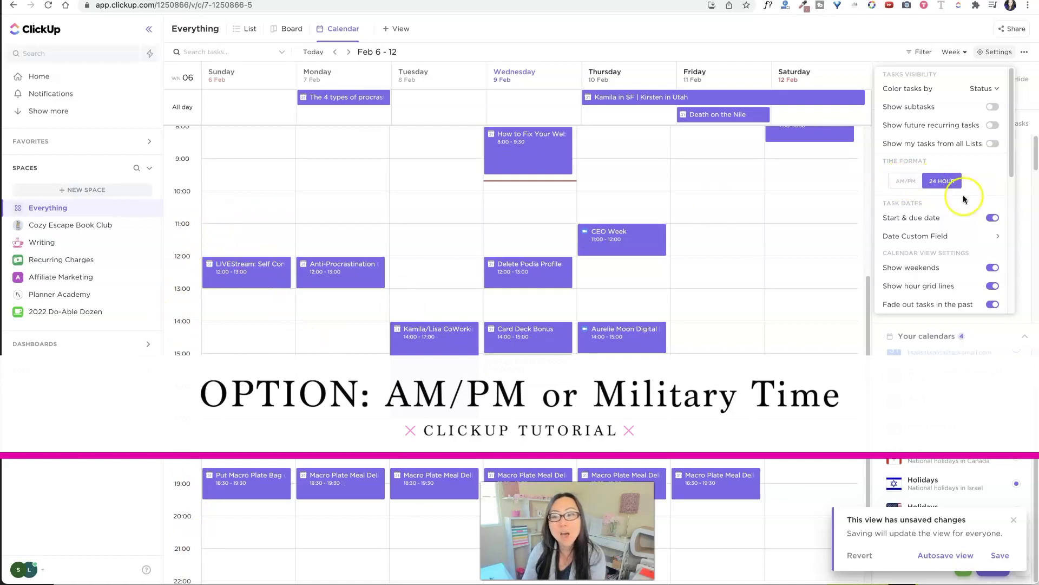
{"action": "left_click", "coordinate": [907, 185]}
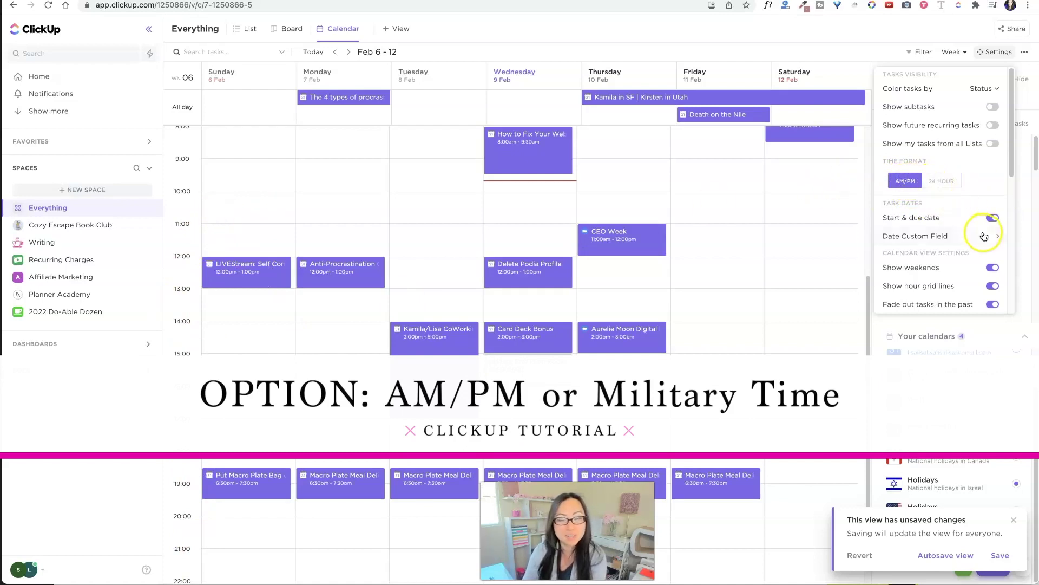
{"action": "scroll", "coordinate": [968, 205], "scroll_direction": "down", "scroll_amount": 1}
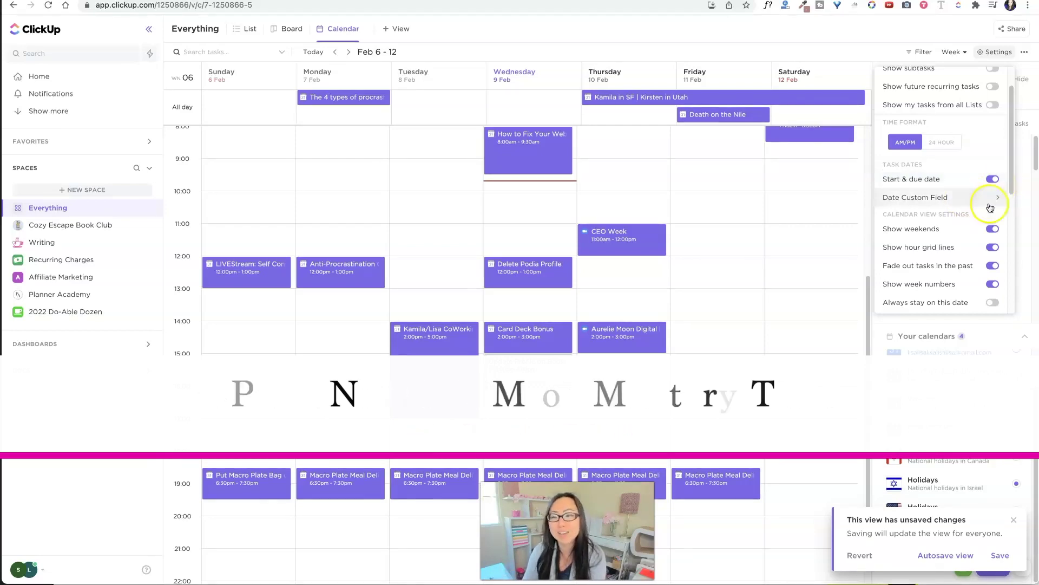
{"action": "scroll", "coordinate": [972, 211], "scroll_direction": "down", "scroll_amount": 1}
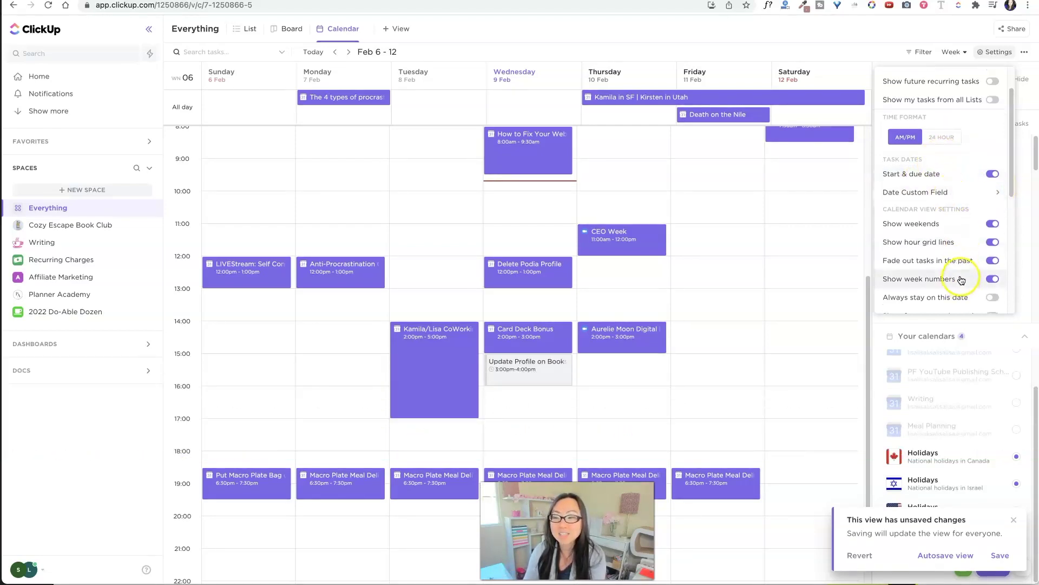
{"action": "scroll", "coordinate": [970, 211], "scroll_direction": "down", "scroll_amount": 4}
{"action": "scroll", "coordinate": [968, 212], "scroll_direction": "down", "scroll_amount": 1}
{"action": "scroll", "coordinate": [968, 212], "scroll_direction": "up", "scroll_amount": 1}
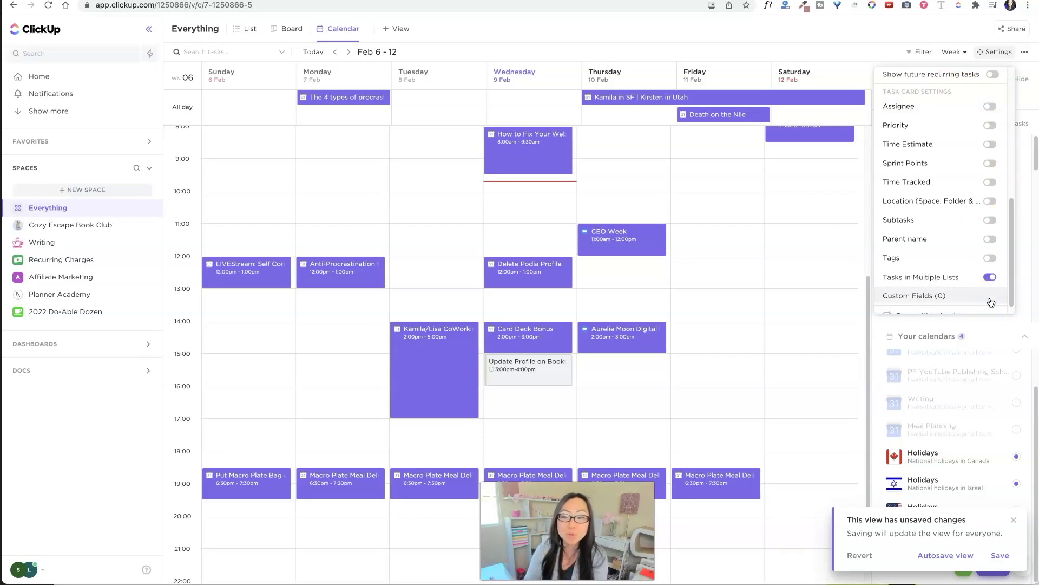
{"action": "scroll", "coordinate": [975, 253], "scroll_direction": "down", "scroll_amount": 1}
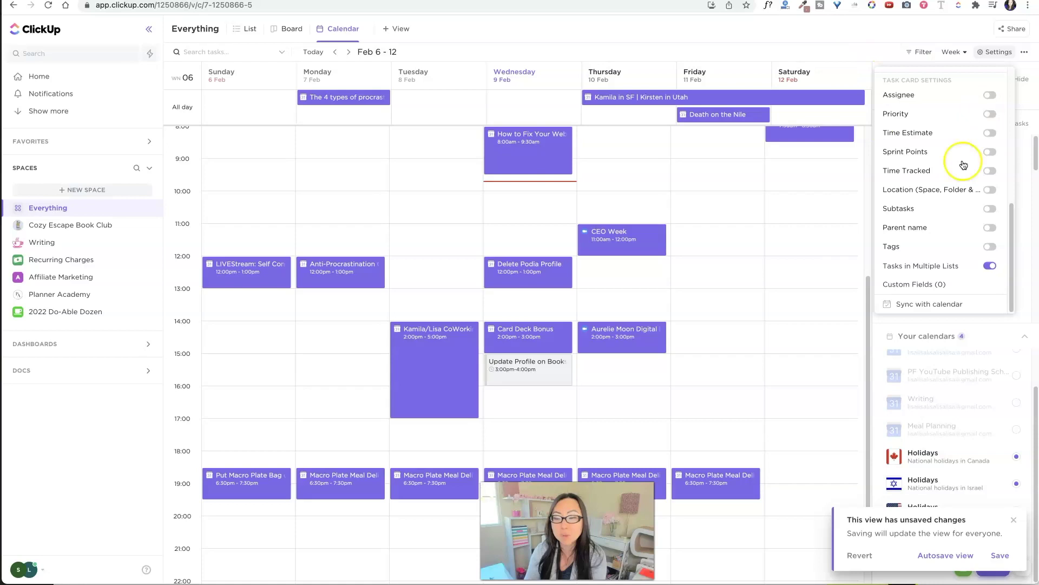
{"action": "left_click", "coordinate": [804, 248]}
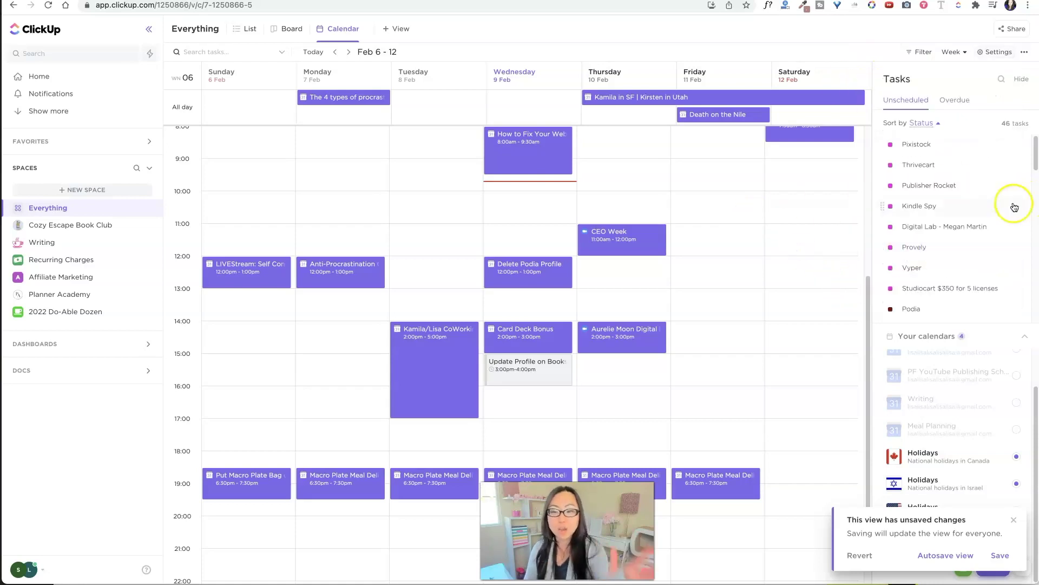
- Collapse Your calendars, save the view changes and show the Overdue tasks
{"action": "left_click", "coordinate": [1025, 339]}
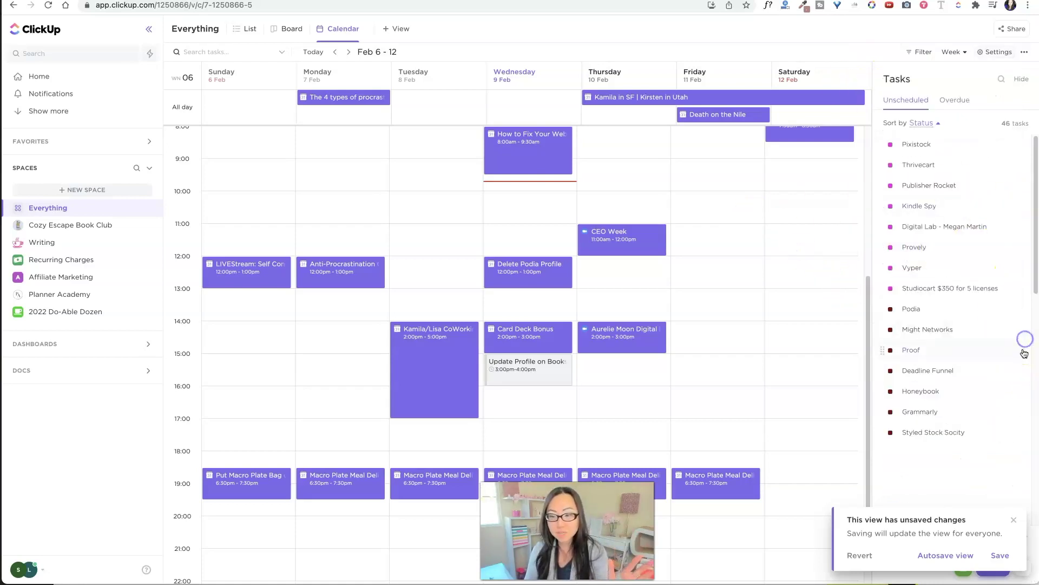
{"action": "left_click", "coordinate": [1000, 556]}
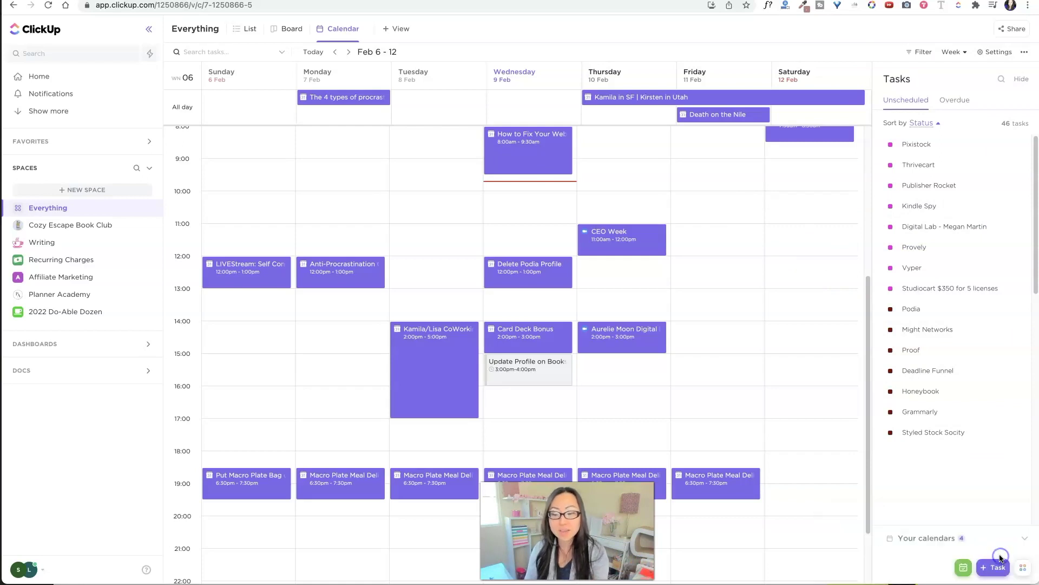
{"action": "left_click", "coordinate": [956, 99]}
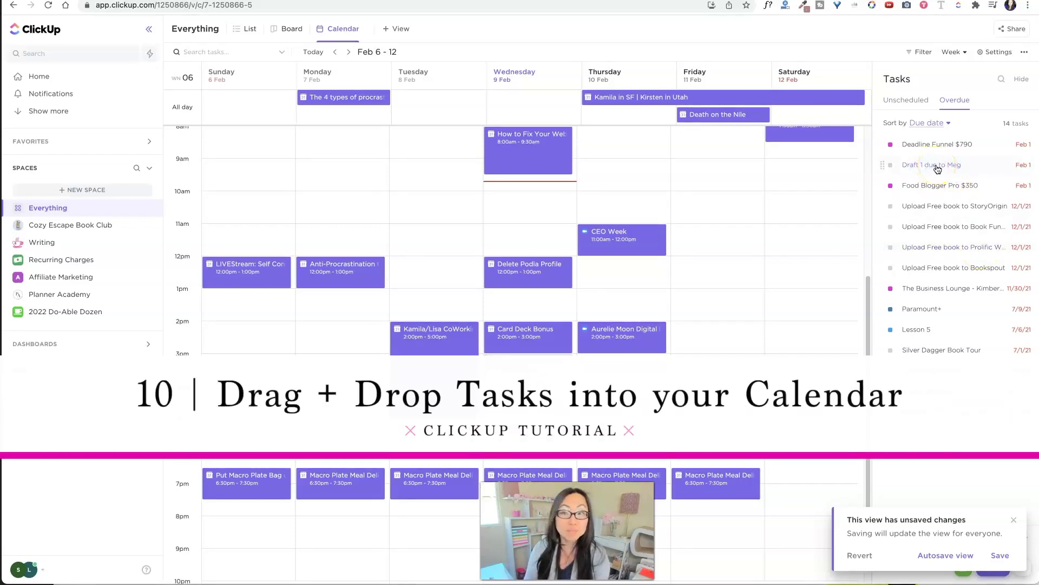
- Schedule Draft 1 due to Meg at Wednesday 11am and Lesson 5 at Wednesday 4pm
{"action": "left_click_drag", "start_coordinate": [937, 167], "coordinate": [536, 233]}
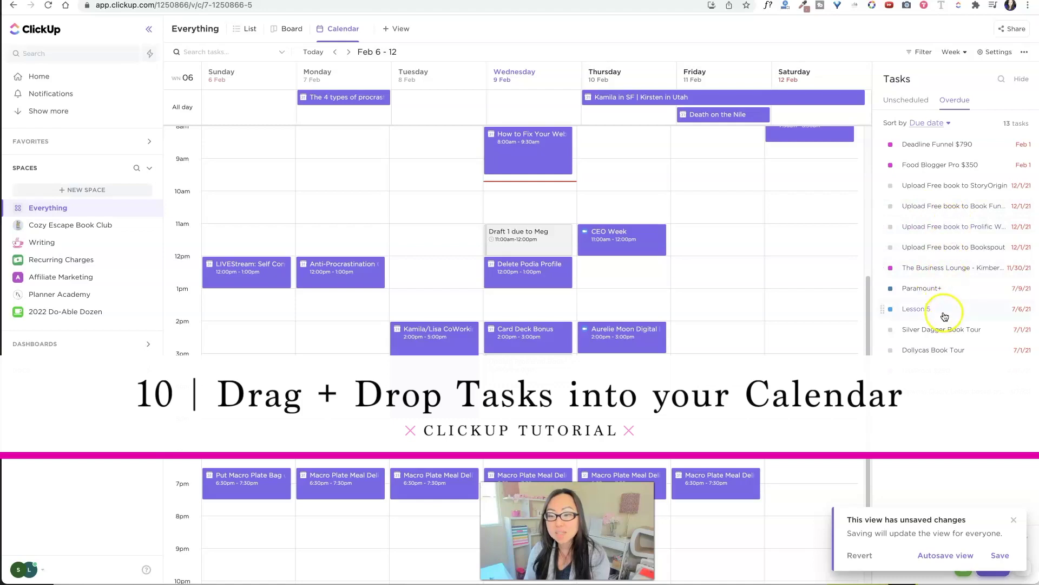
{"action": "left_click_drag", "start_coordinate": [947, 299], "coordinate": [512, 290]}
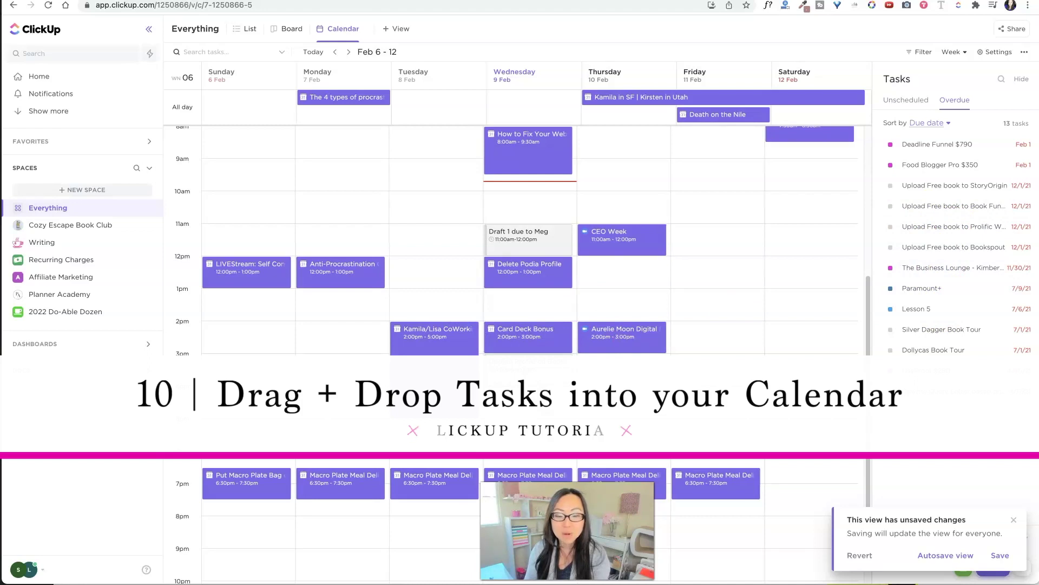
{"action": "left_click_drag", "start_coordinate": [899, 308], "coordinate": [570, 404]}
- Open Lesson 5's details, click in and out of the description, then close it
{"action": "left_click", "coordinate": [532, 406]}
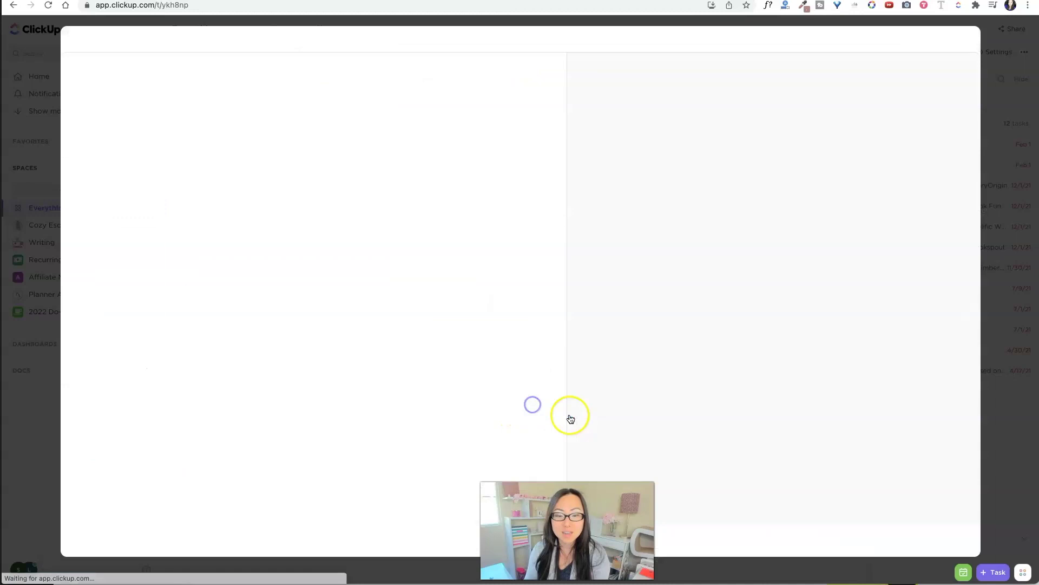
{"action": "left_click", "coordinate": [429, 235]}
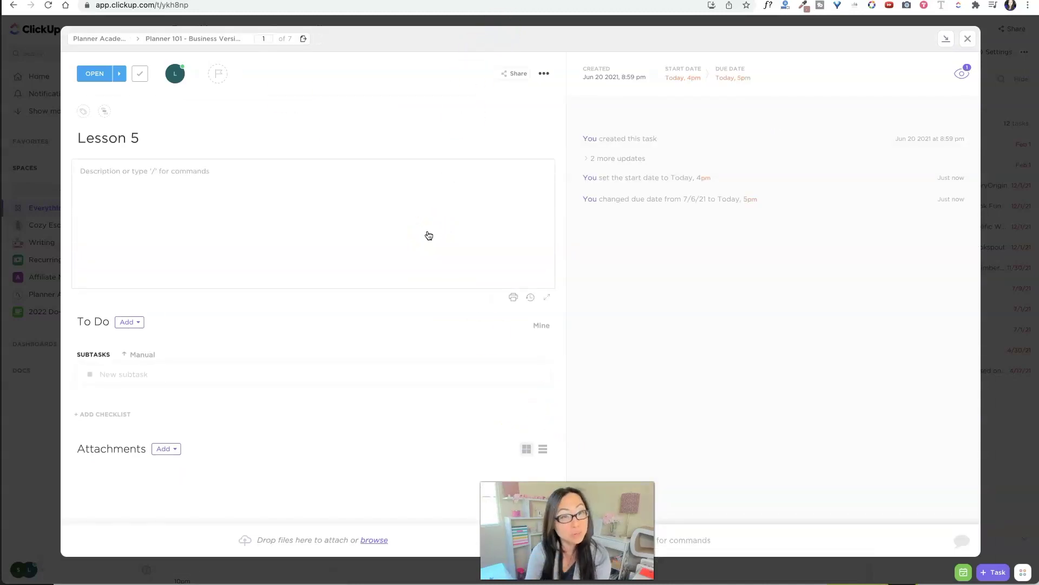
{"action": "left_click", "coordinate": [574, 228]}
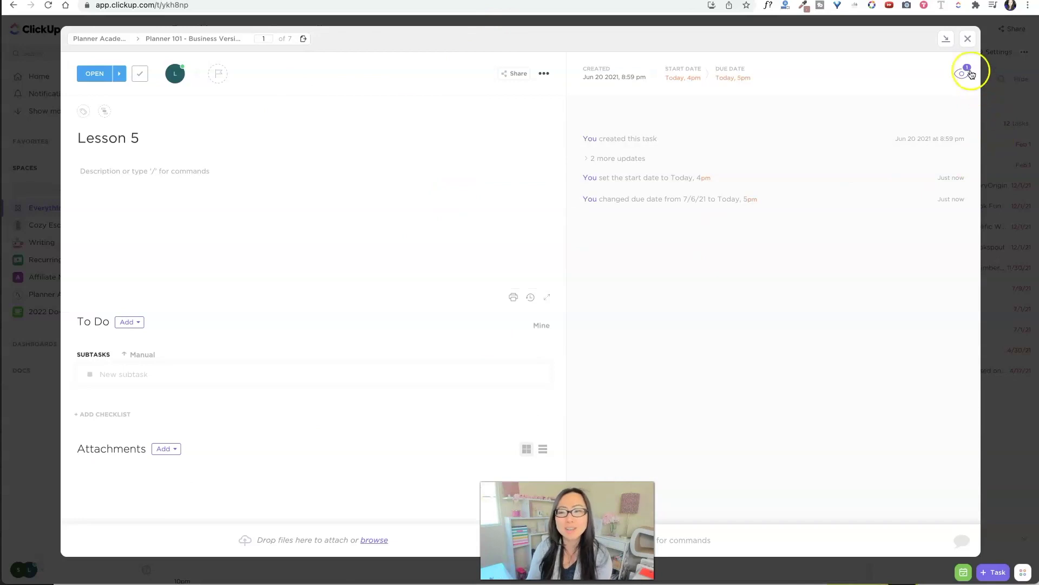
{"action": "left_click", "coordinate": [971, 41]}
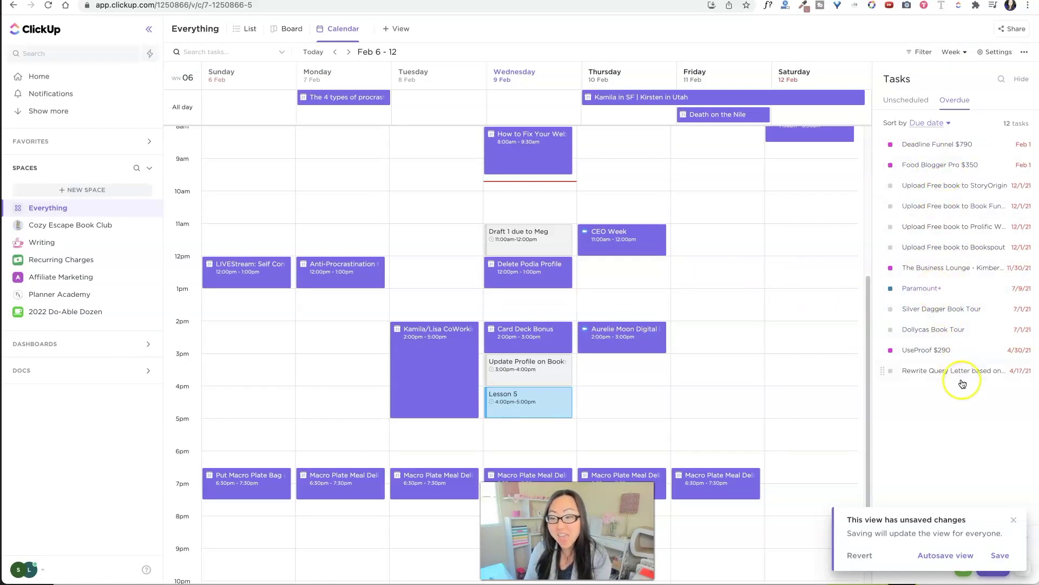
- Drag Rewrite Query Letter from Overdue onto Wednesday around 1pm
{"action": "left_click_drag", "start_coordinate": [958, 371], "coordinate": [549, 307]}
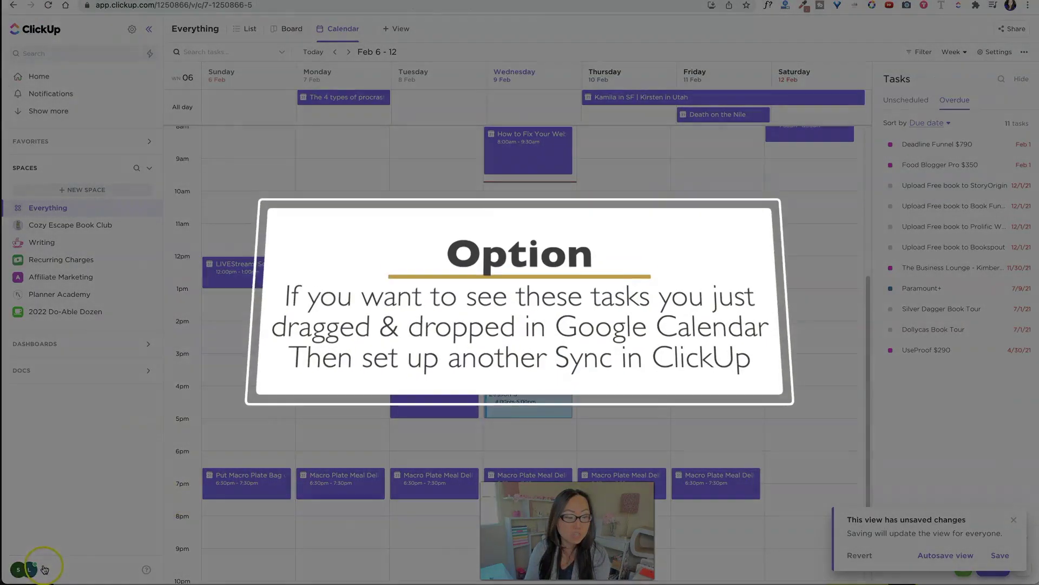
- Open the Calendar integration page in My Settings from the profile menu
{"action": "left_click", "coordinate": [24, 568]}
{"action": "left_click", "coordinate": [180, 402]}
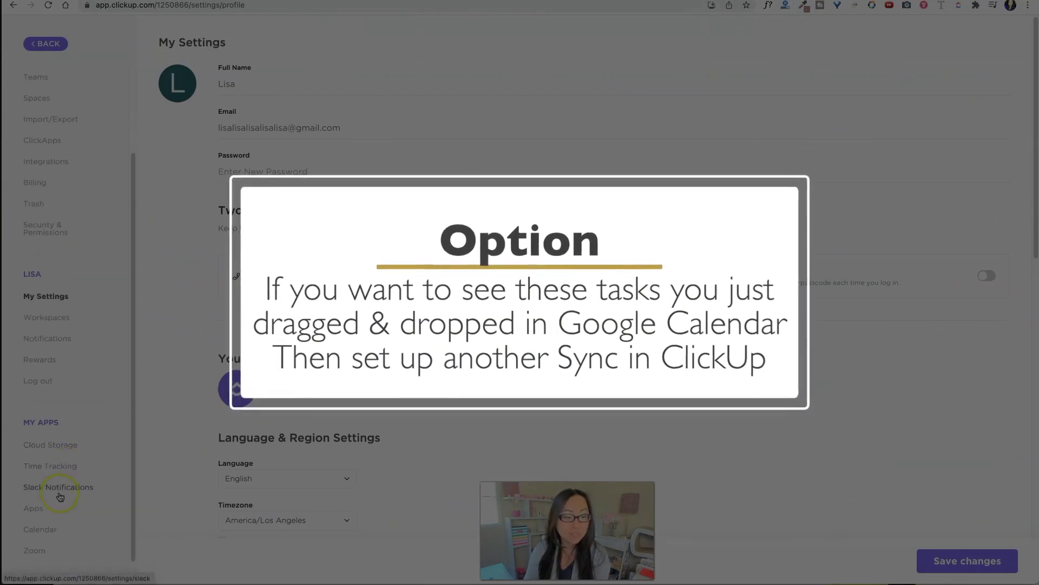
{"action": "left_click", "coordinate": [39, 529]}
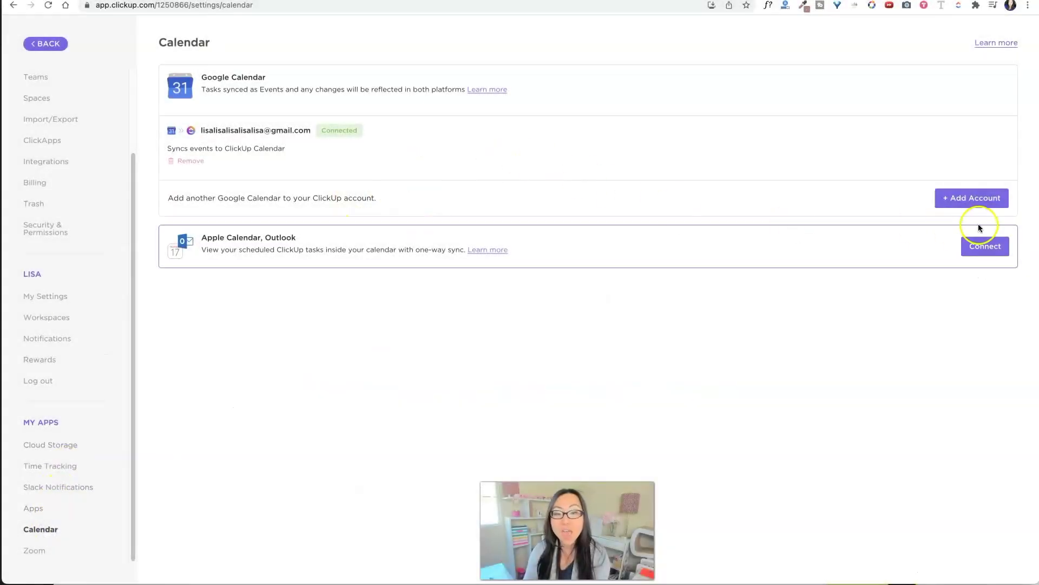
- Add a Google connection syncing all ClickUp tasks to the personal calendar
{"action": "left_click", "coordinate": [969, 206]}
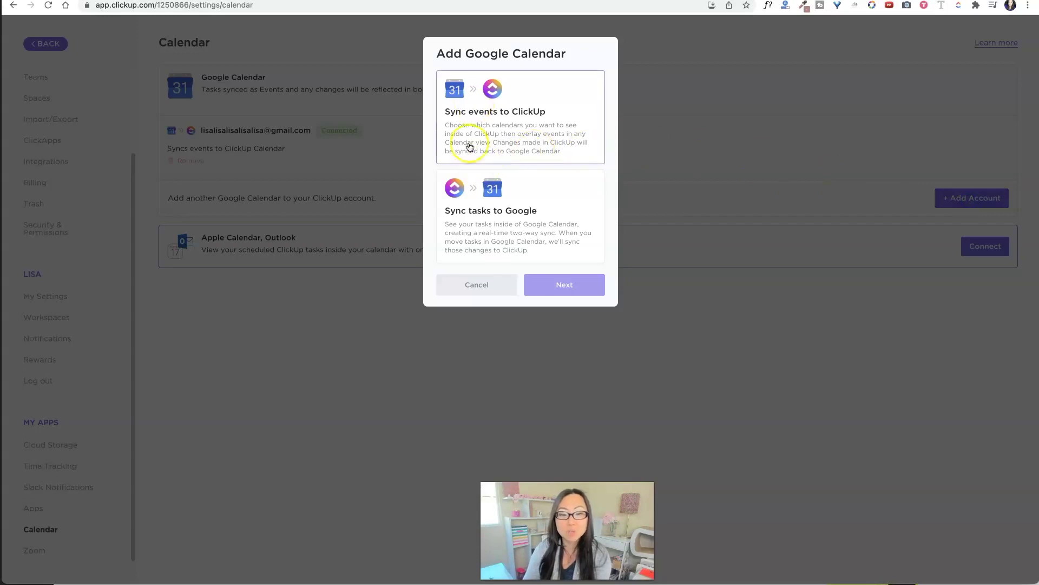
{"action": "left_click", "coordinate": [494, 226]}
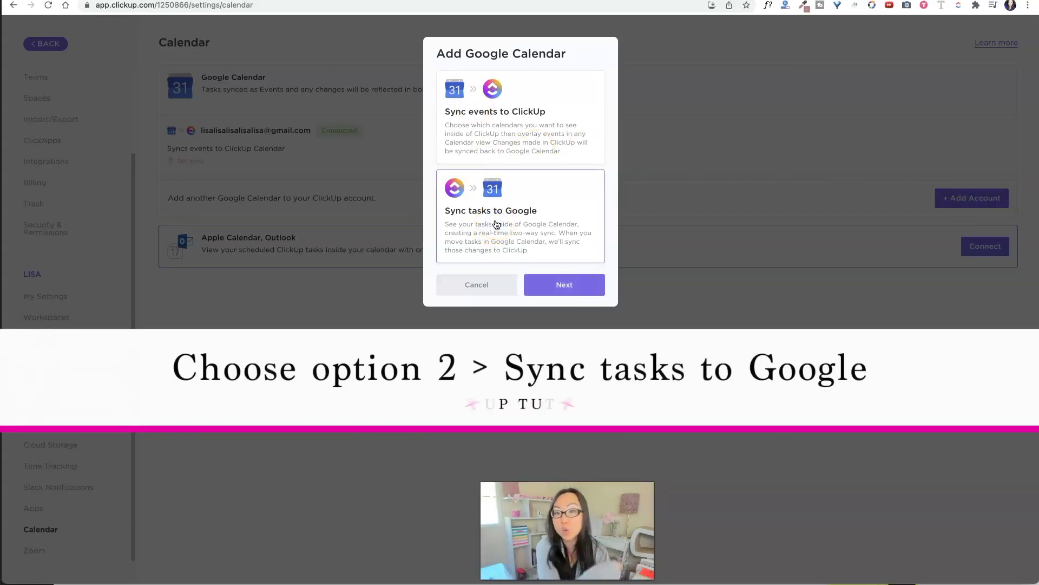
{"action": "left_click", "coordinate": [568, 284]}
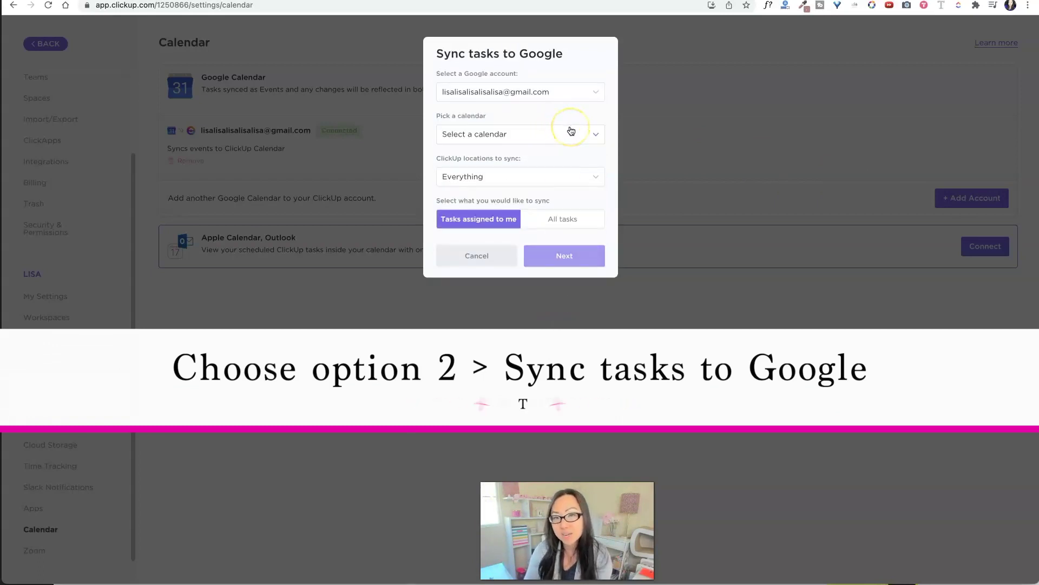
{"action": "left_click", "coordinate": [572, 134]}
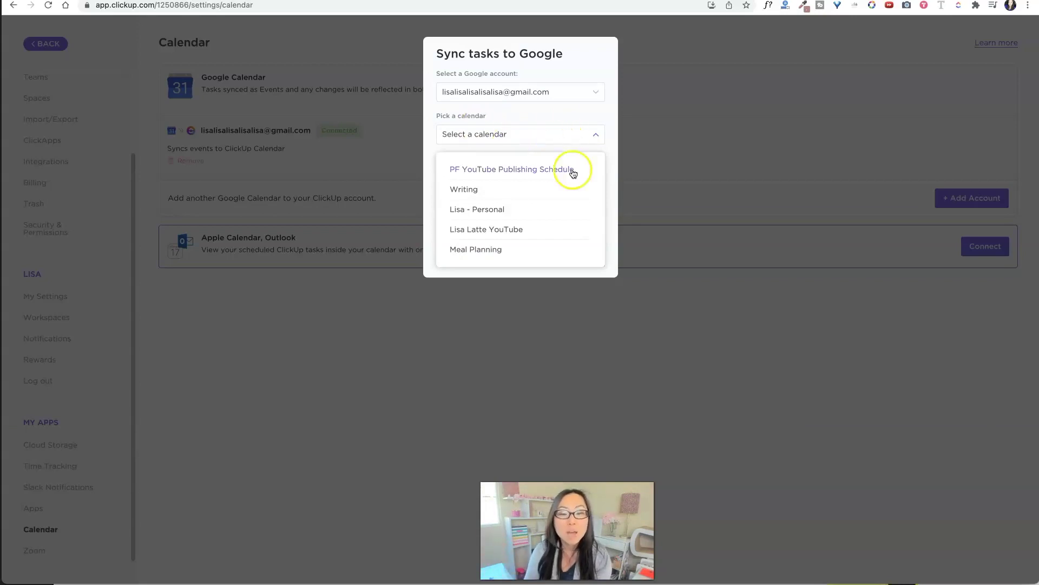
{"action": "left_click", "coordinate": [493, 209]}
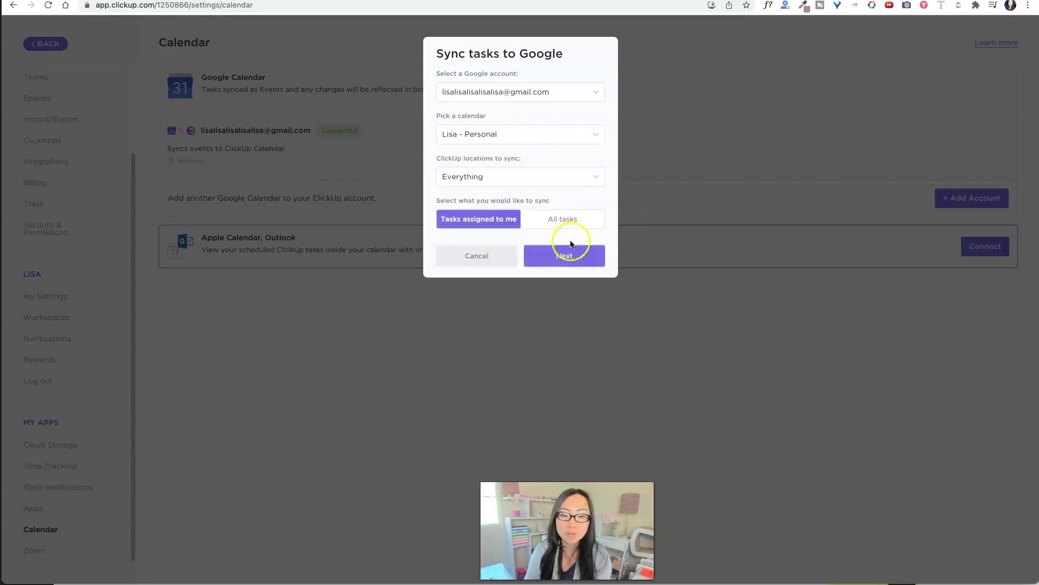
{"action": "left_click", "coordinate": [575, 221]}
{"action": "left_click", "coordinate": [583, 259]}
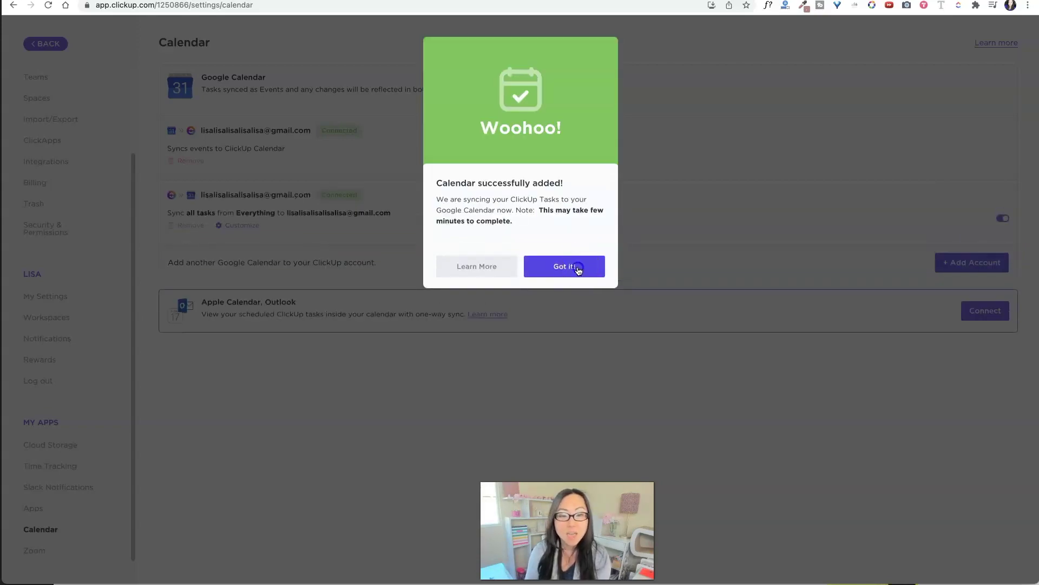
{"action": "left_click", "coordinate": [579, 266]}
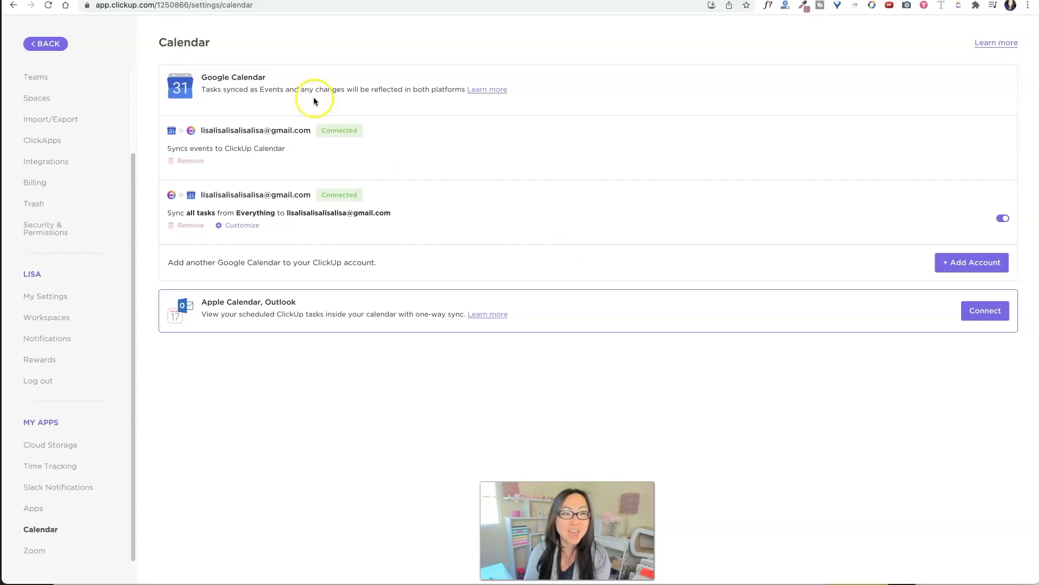
- Return to the Everything week calendar and reload it to show synced copies of Wednesday's tasks
{"action": "left_click", "coordinate": [44, 42]}
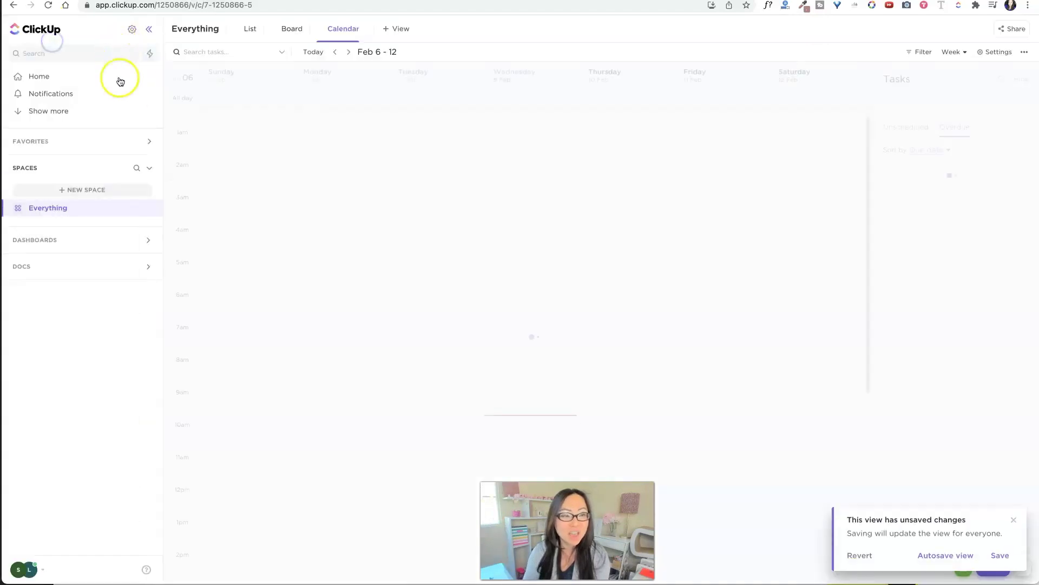
{"action": "left_click", "coordinate": [48, 5]}
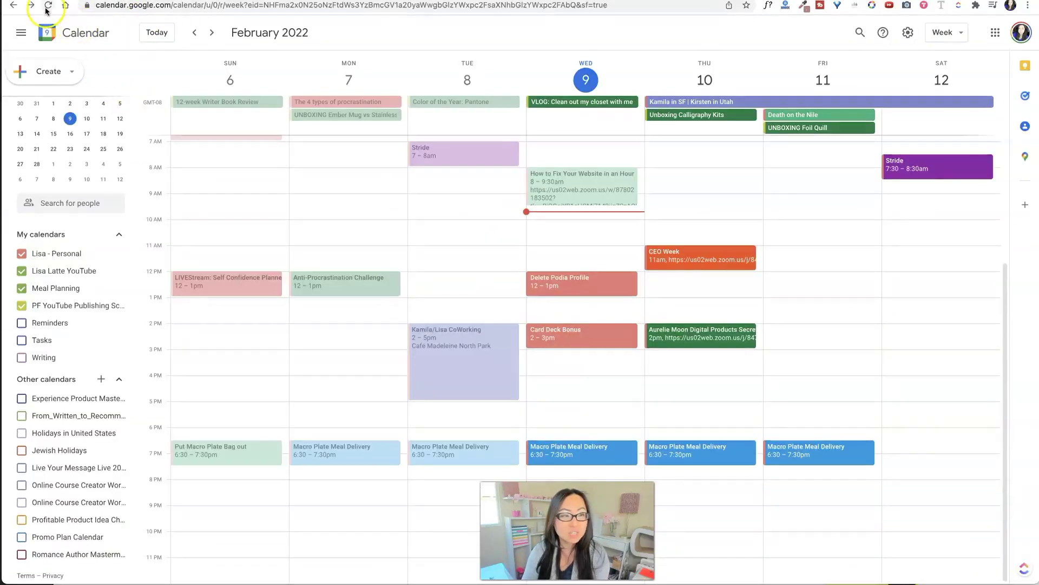
- Refresh Google Calendar to show the synced Wednesday tasks, and preview then close Card Deck Bonus
{"action": "left_click", "coordinate": [49, 5]}
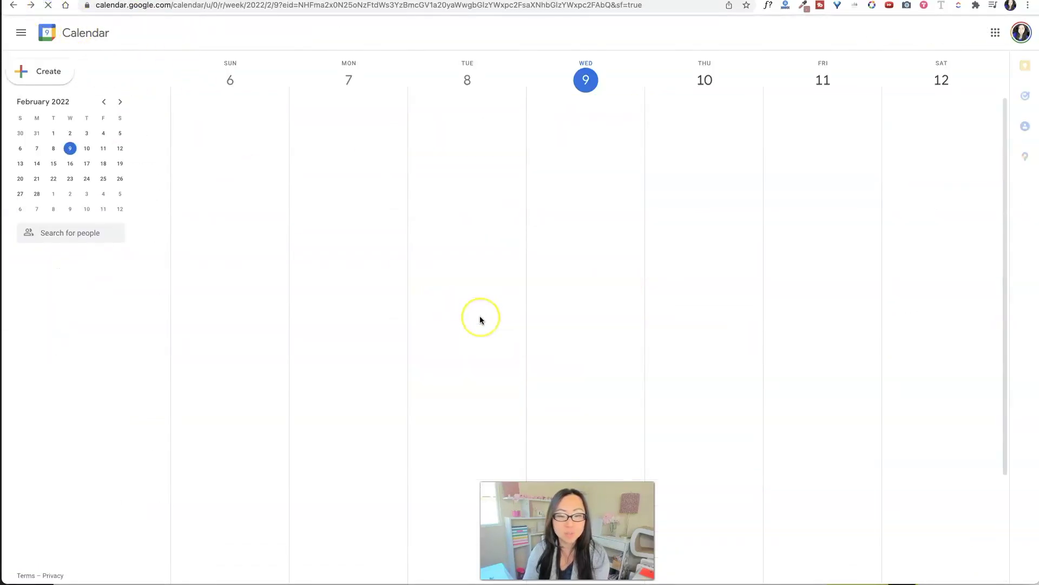
{"action": "left_click", "coordinate": [581, 335]}
{"action": "left_click", "coordinate": [504, 259]}
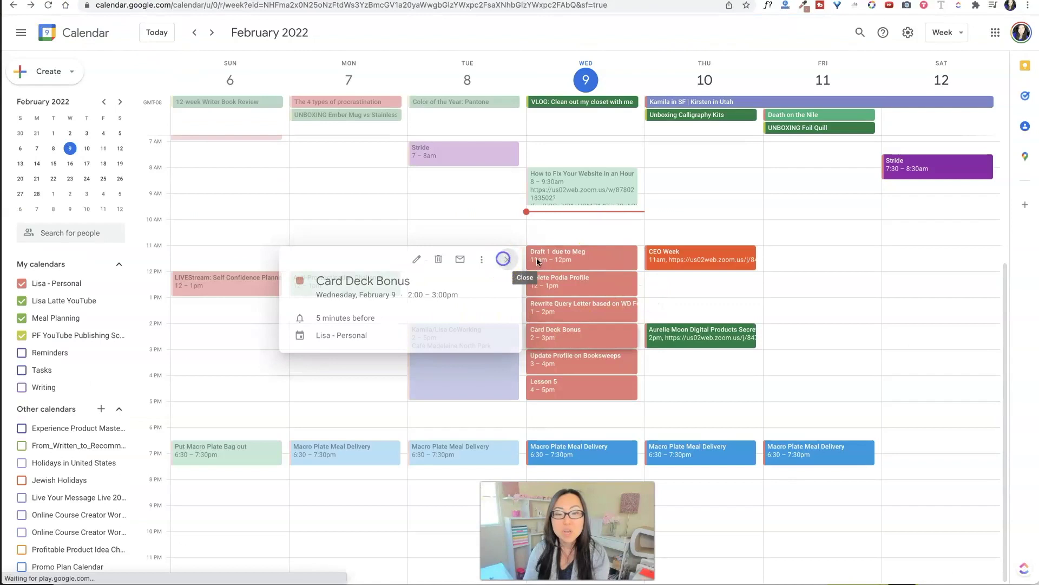